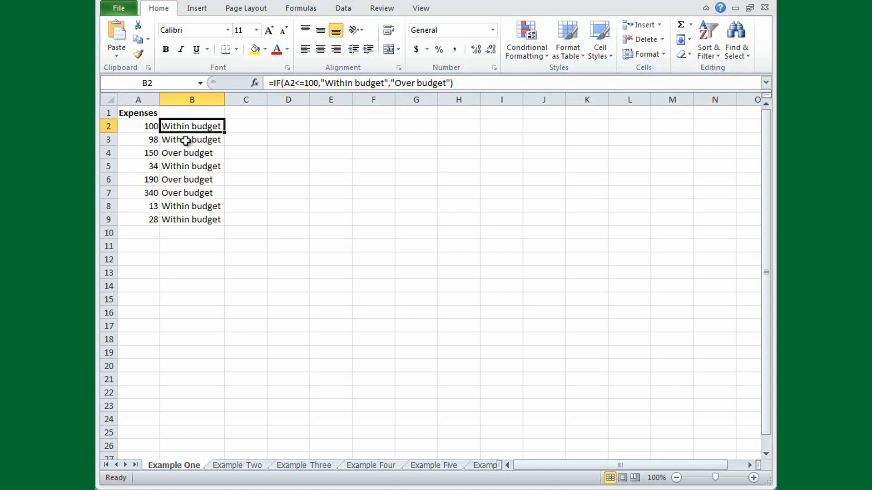
Clear the budget results in B2:B9 and insert the IF function into cell B2 using Insert Function.
drag(190, 126, 189, 223)
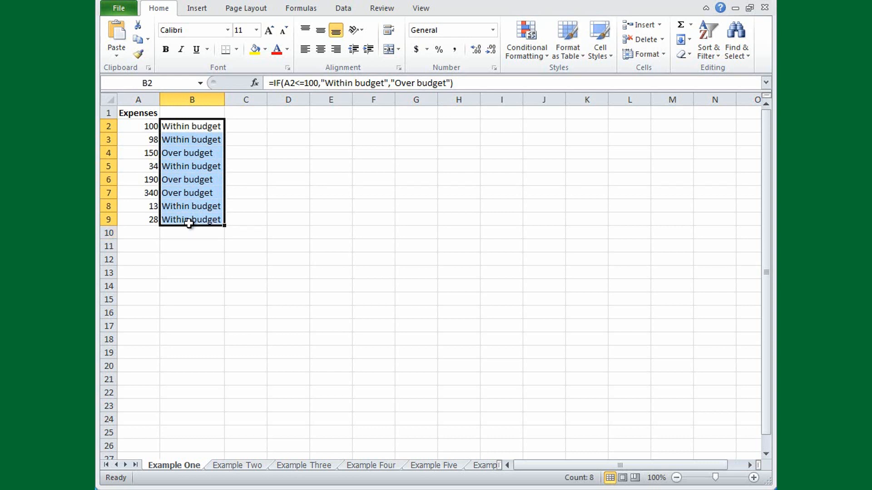
key(Delete)
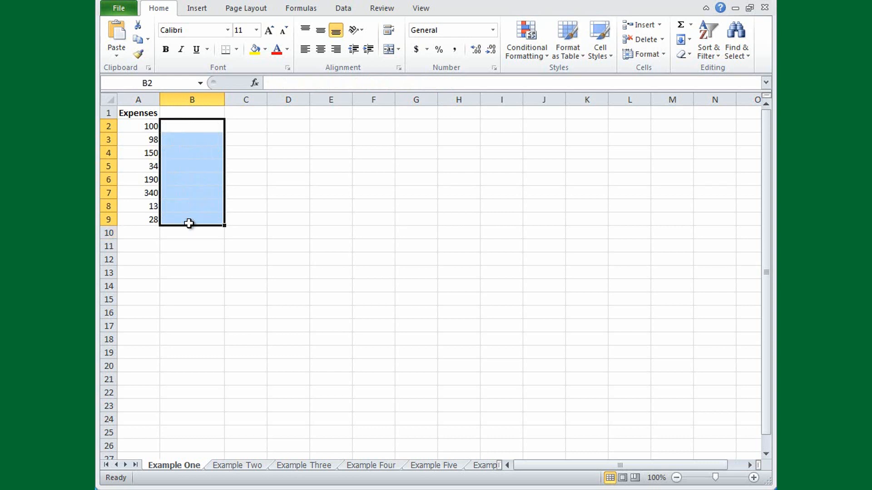
click(194, 130)
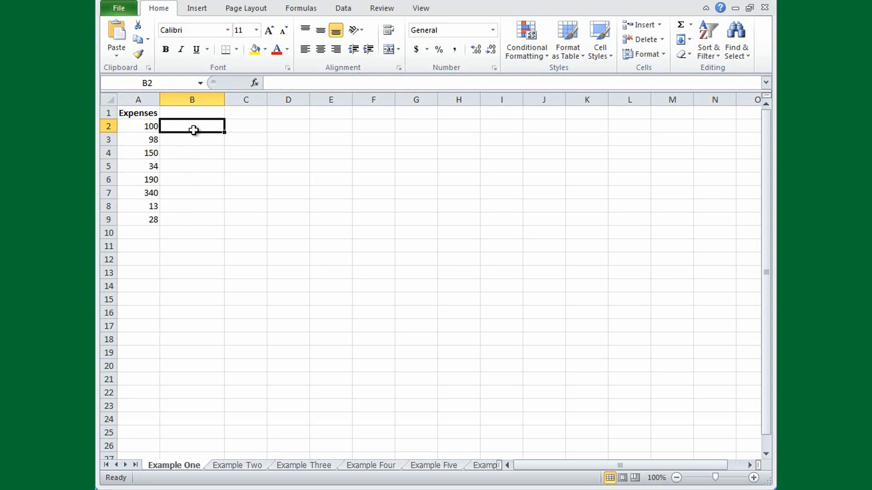
click(254, 83)
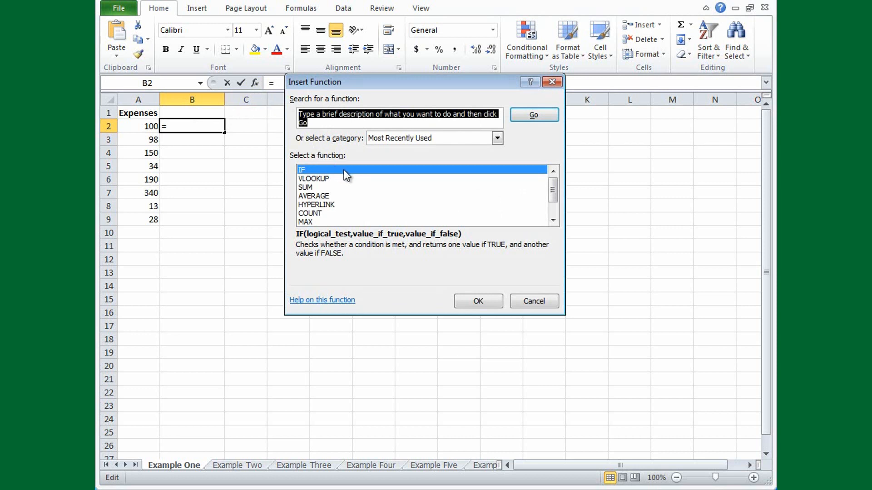
click(477, 301)
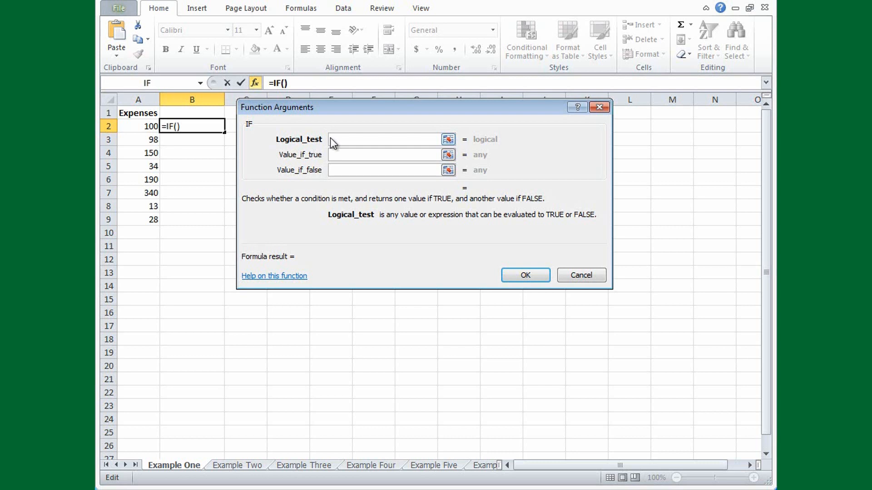
Set the IF function's logical test to A2<=100 and its value if true to "Within budget".
text(A2)
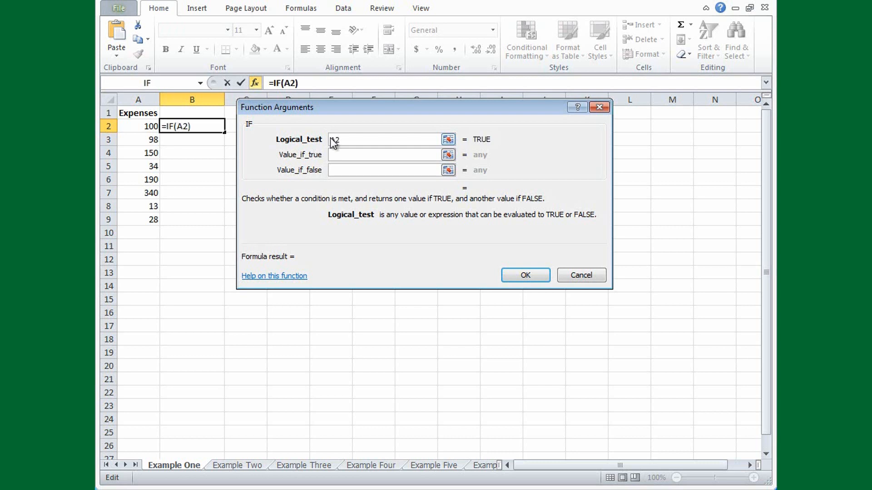
text(<=1-)
key(BackSpace)
text(00)
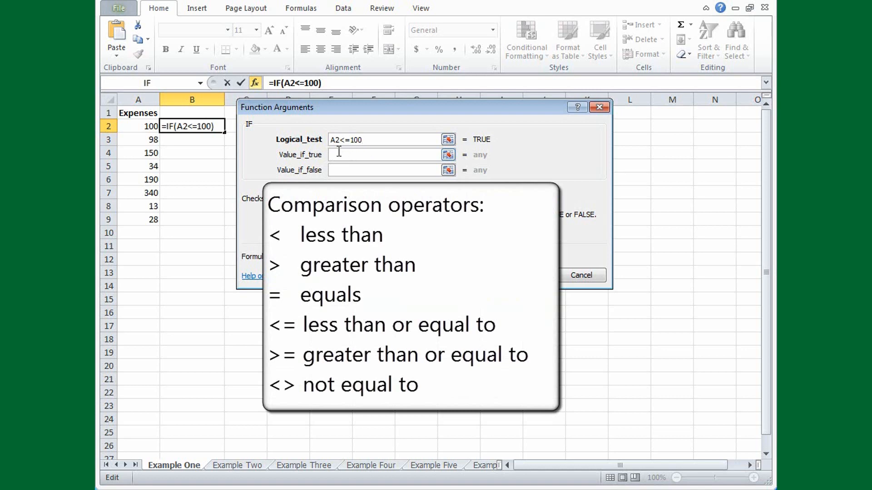
click(336, 155)
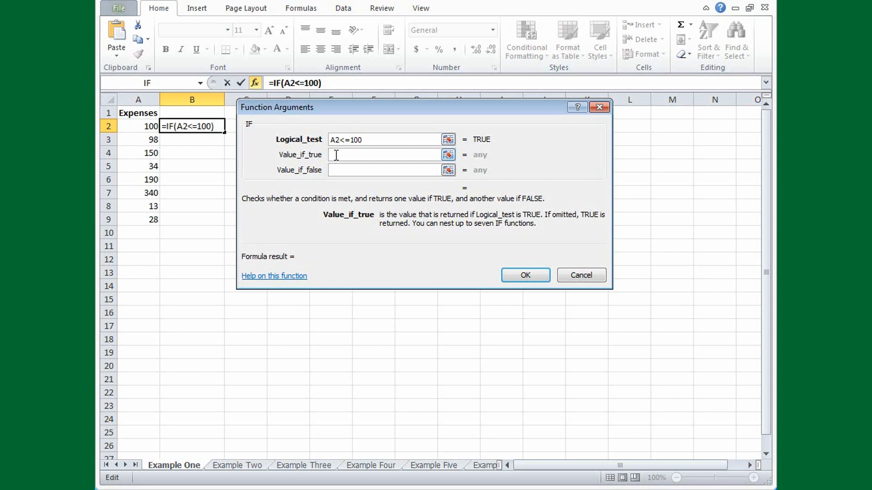
text("Within)
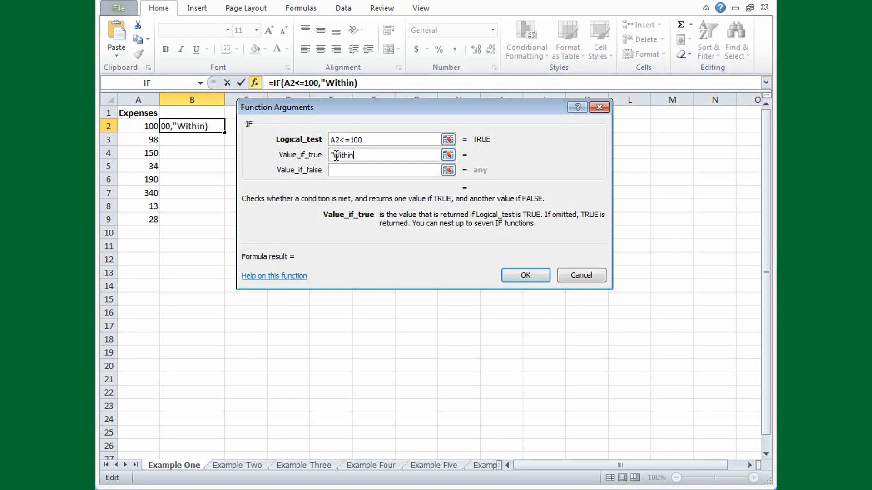
text( budget")
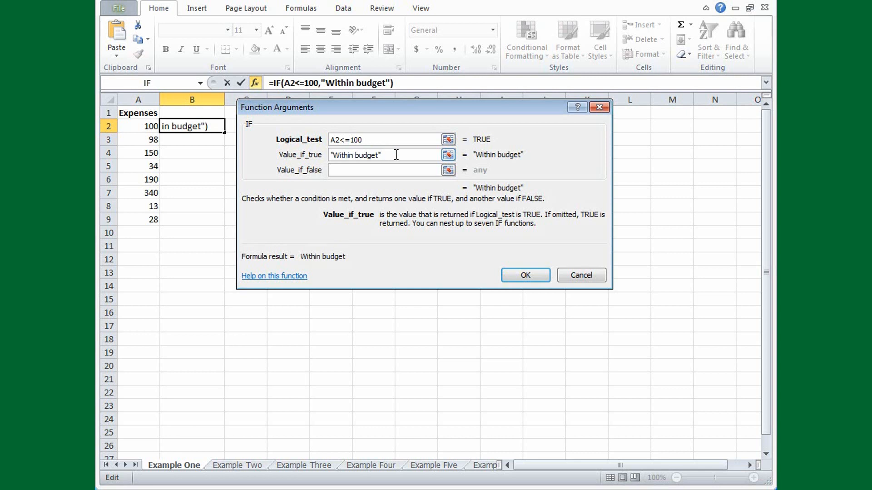
Set the IF function's value if false to "Over budget" and fill the B2 formula down to B9.
click(337, 170)
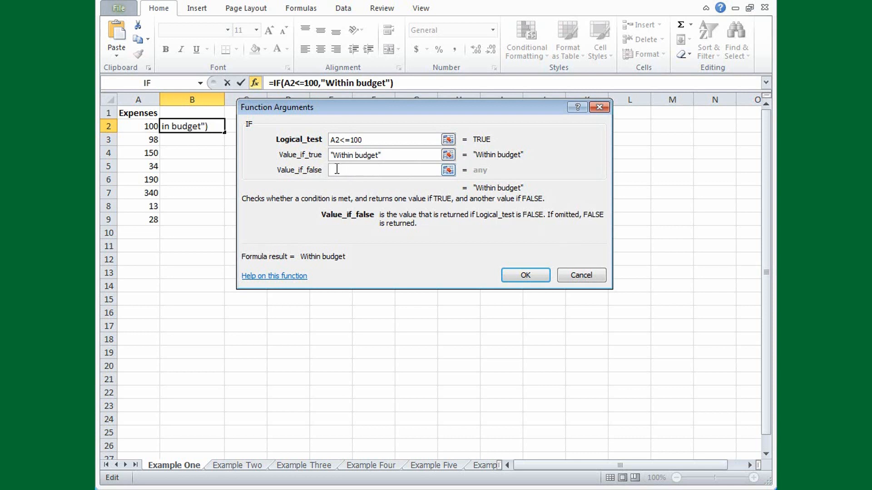
text(")
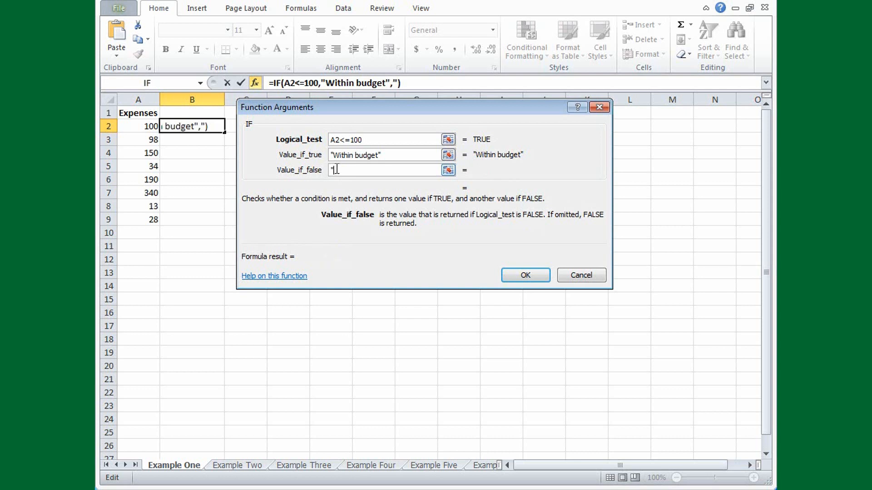
text(Over b)
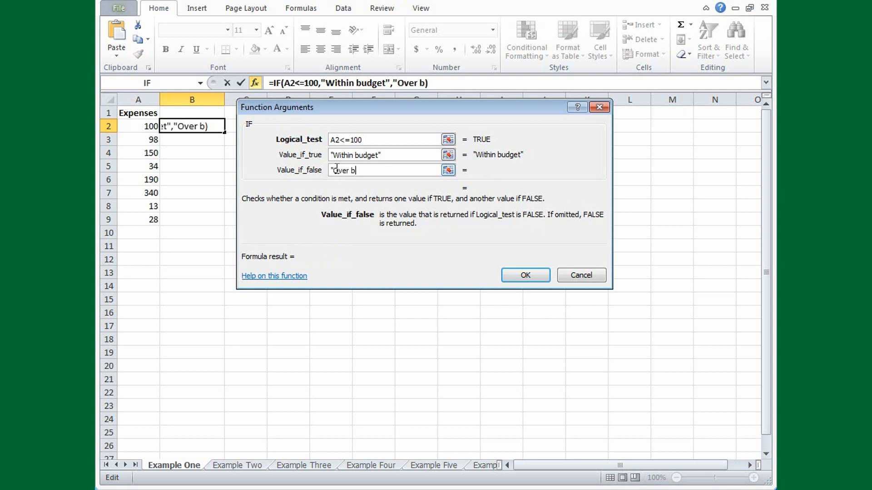
text(udget")
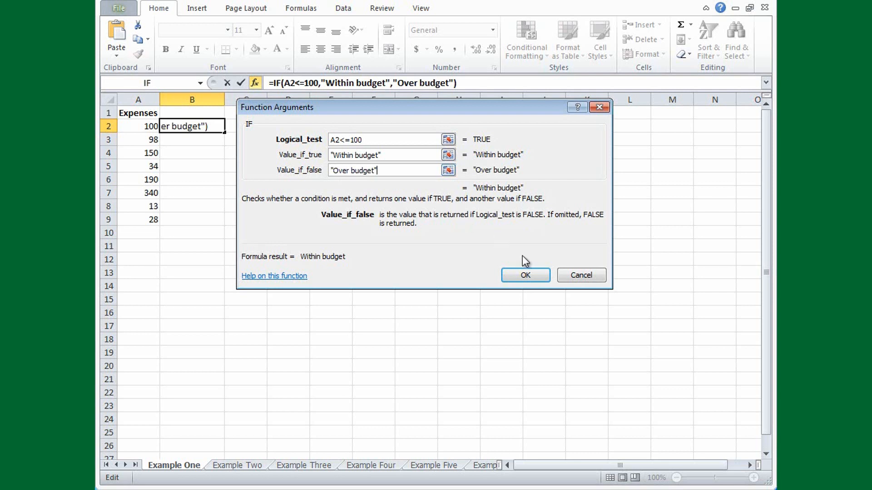
click(521, 274)
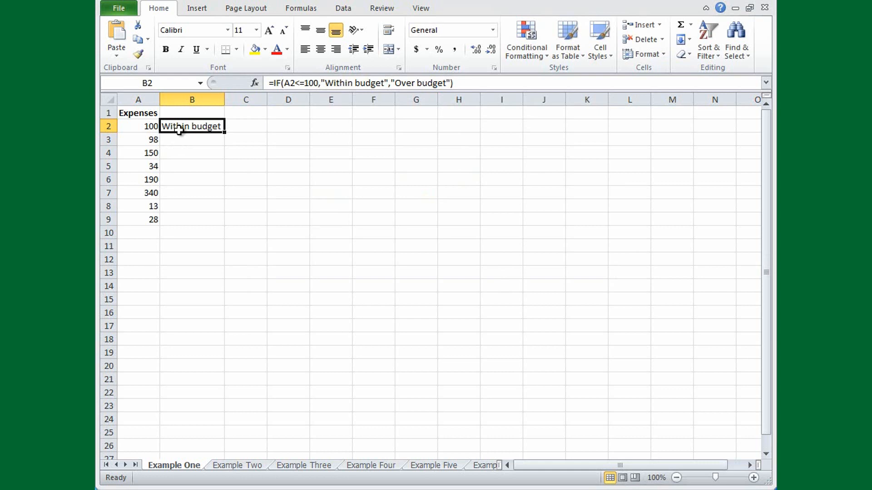
double_click(225, 133)
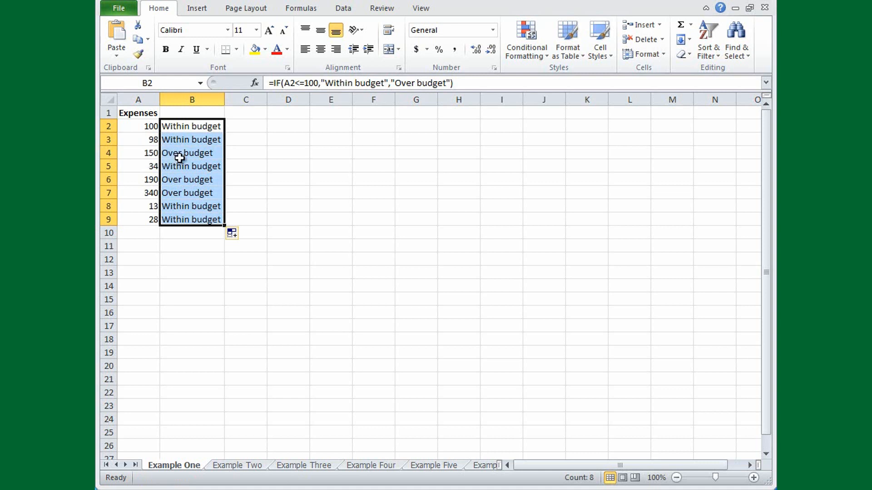
Clear the Result values in C2:C4 on the Example Two sheet.
key(ctrl+Page_Down)
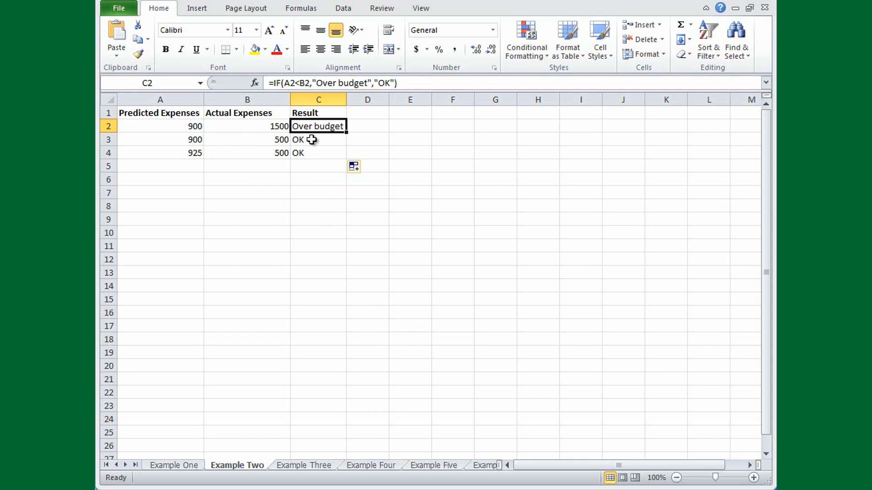
drag(317, 126, 316, 150)
key(Delete)
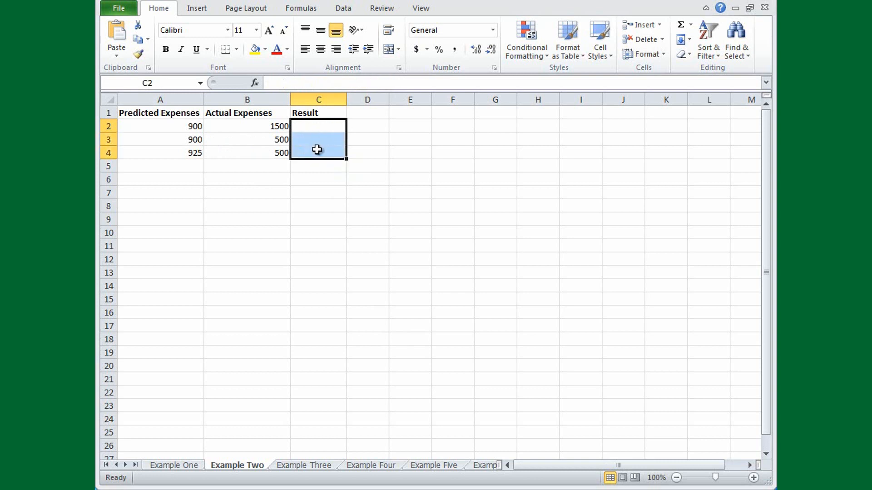
Begin an IF formula in cell C2 with the logical test A2<B2.
click(313, 128)
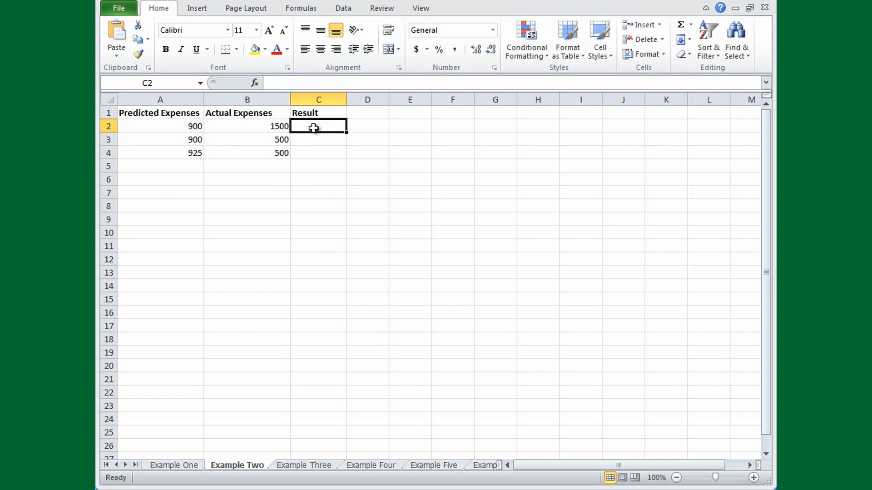
text(=)
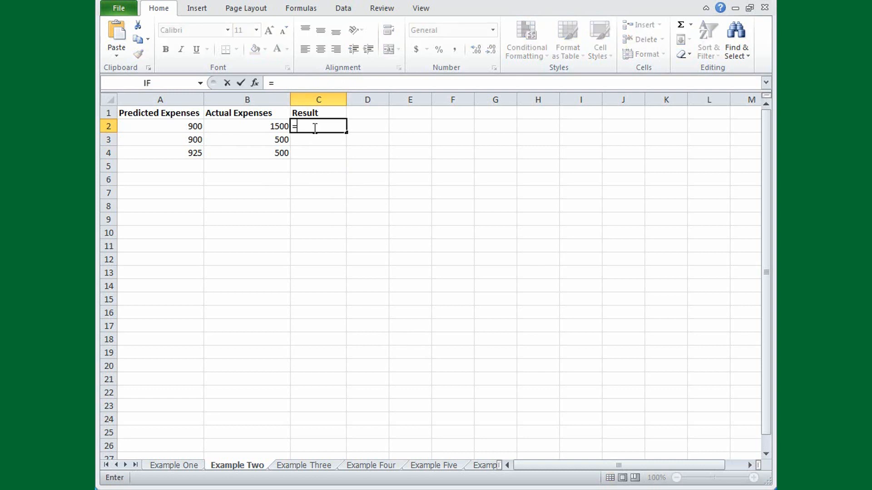
text(IF)
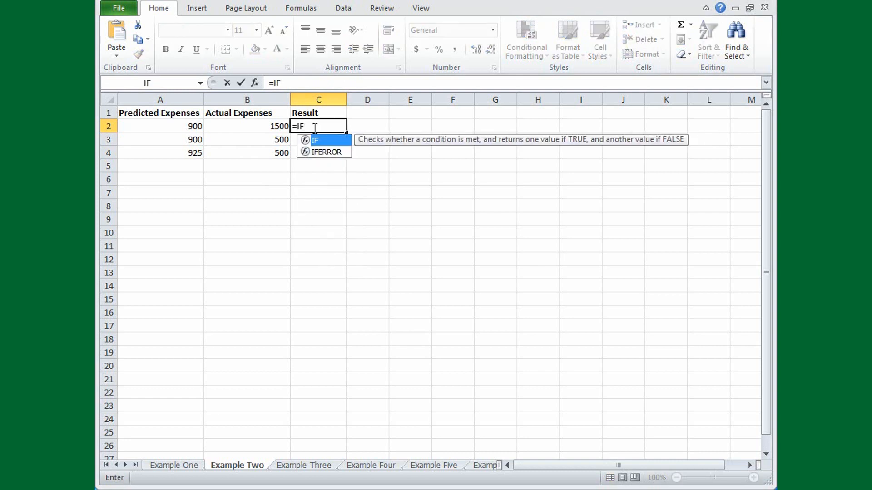
text(()
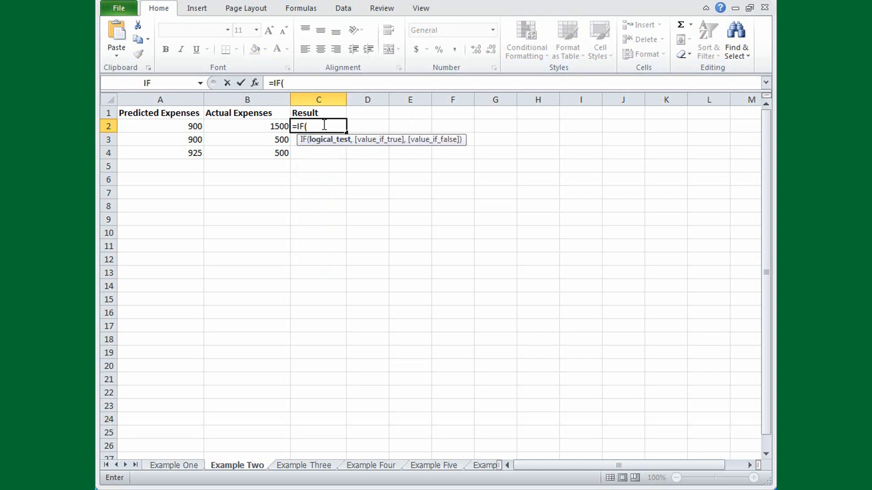
text(A2)
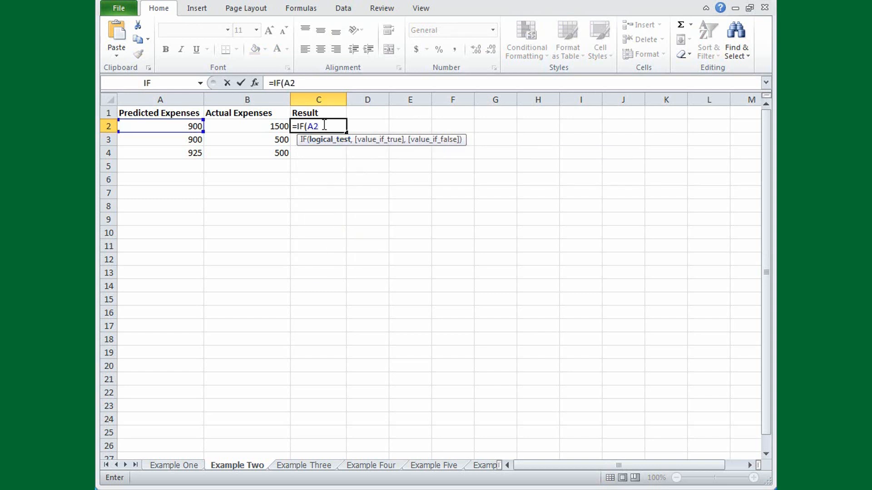
text(<B)
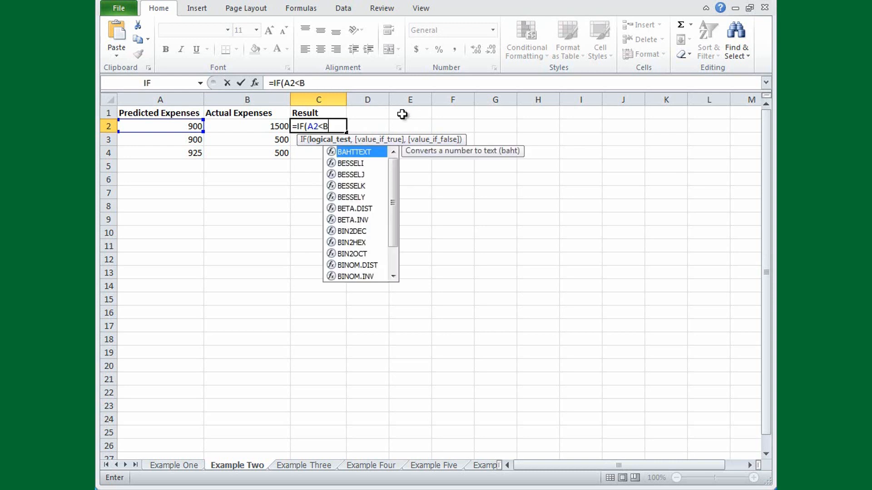
text(2)
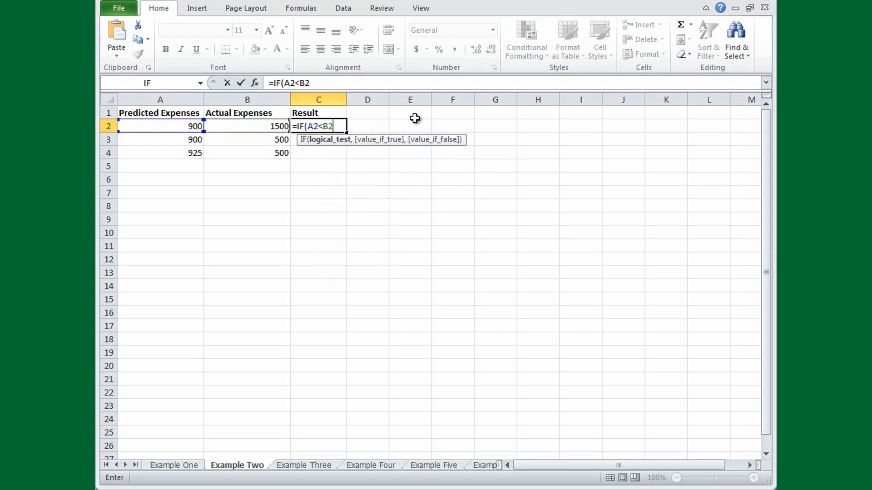
text(,)
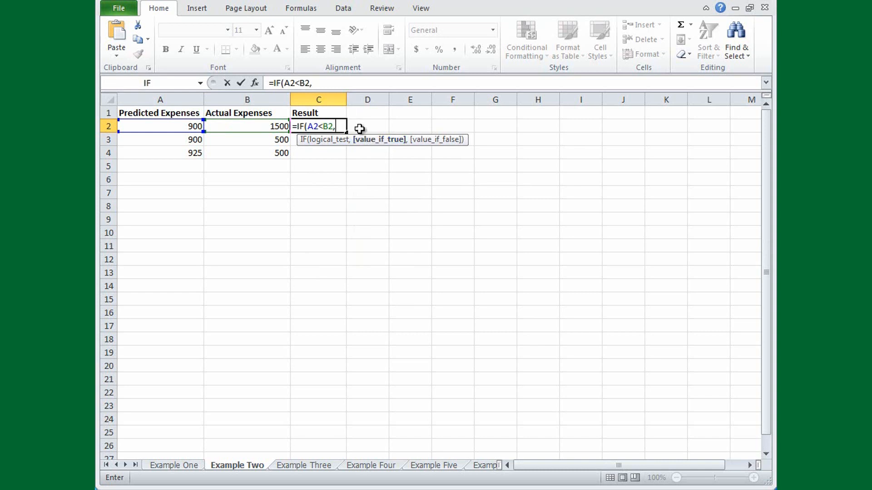
Complete the C2 formula with "Over budget" if true and "OK" if false, and fill it down to C4.
text("Over budge)
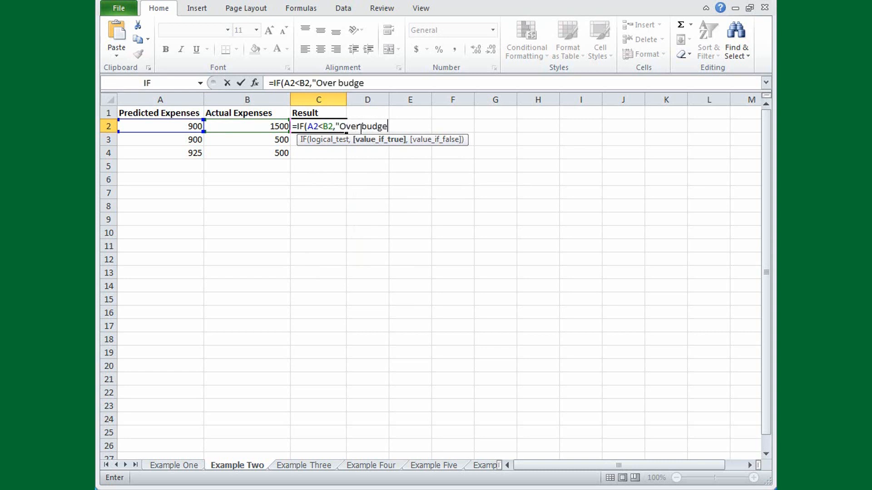
text(t",)
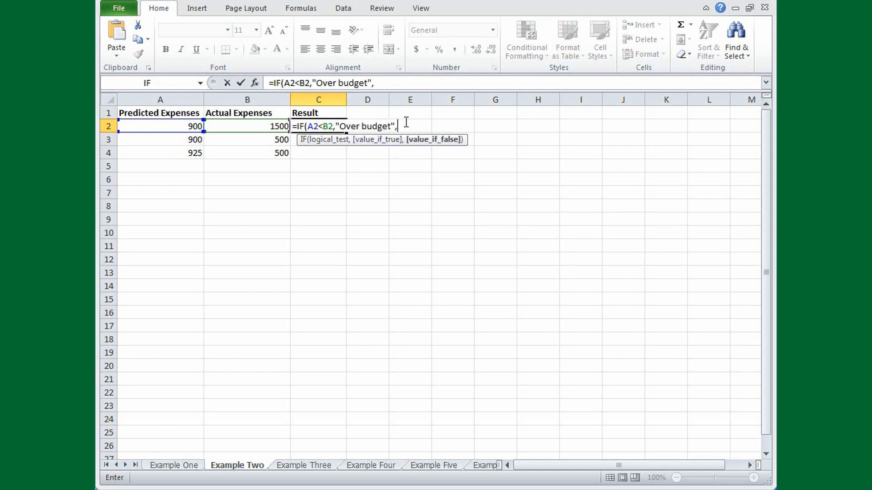
text("OK"))
key(Return)
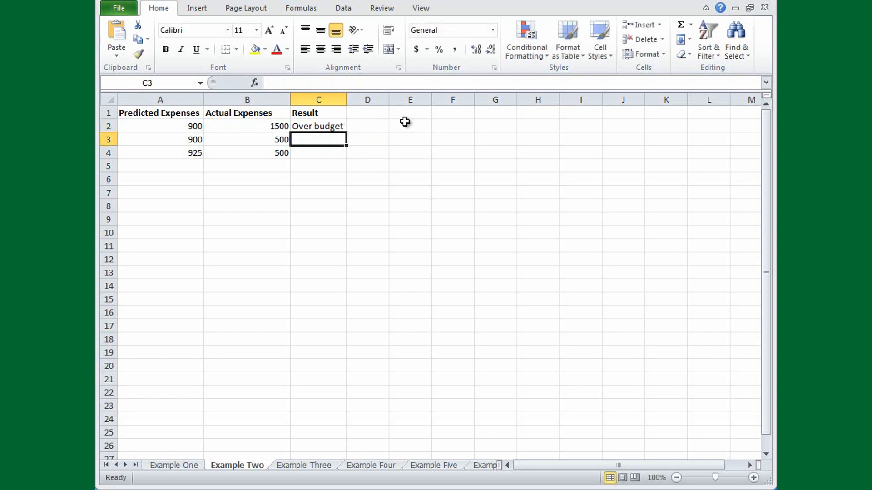
click(340, 126)
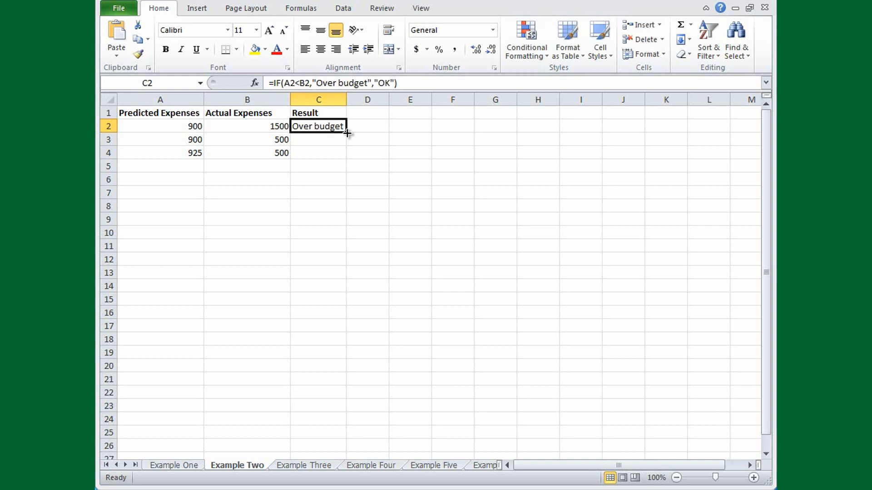
double_click(347, 133)
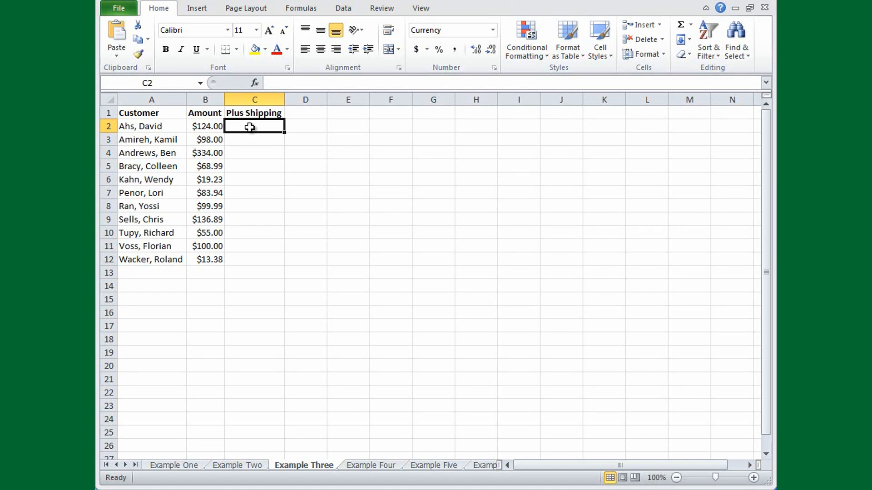
Enter the formula =B2+IF(B2<100,10,5) in the first Plus Shipping cell, C2, on the Example Three sheet.
text(+)
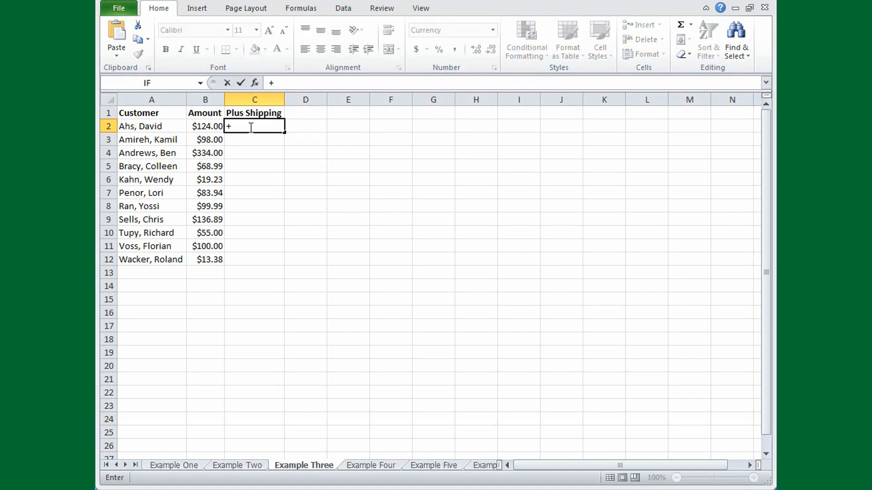
key(BackSpace)
text(=)
text(B2)
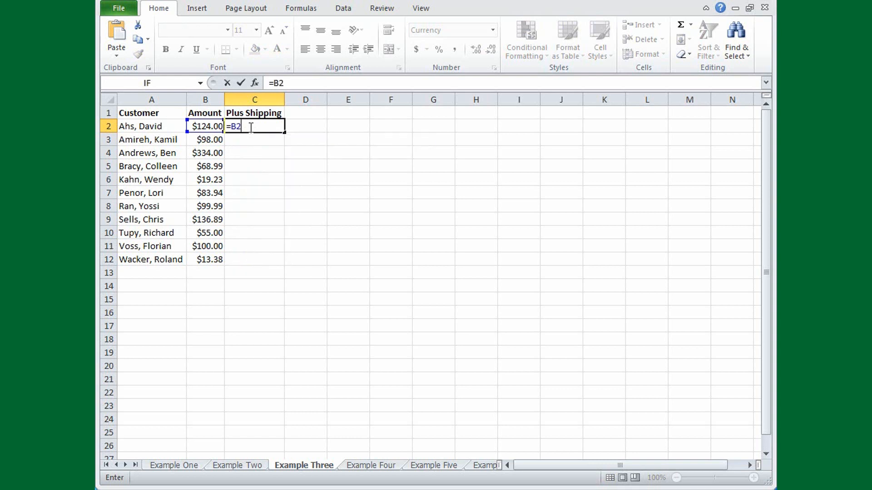
text(+IF)
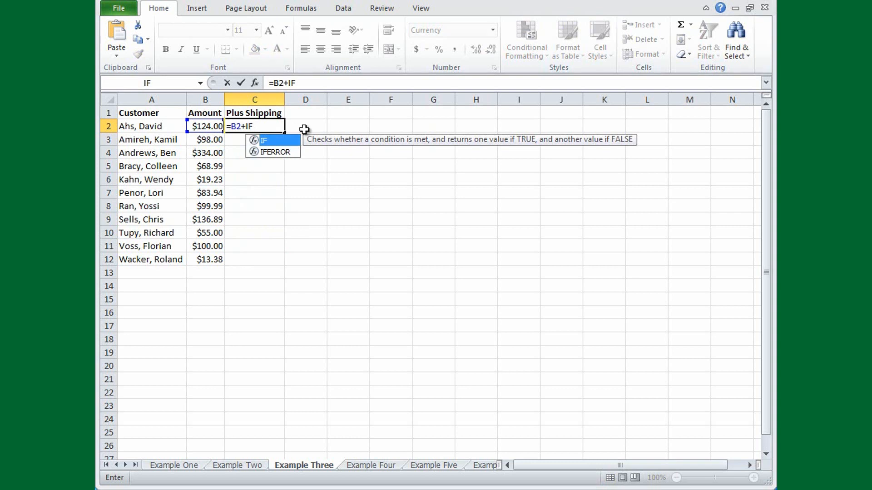
text(()
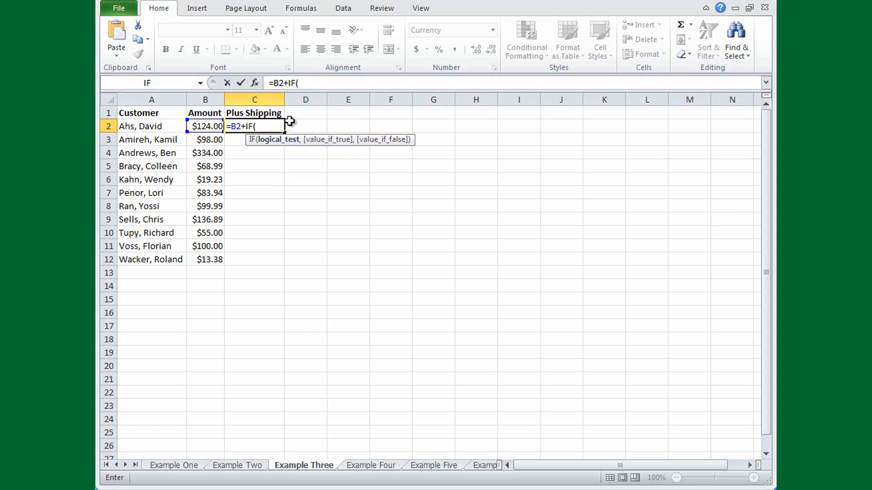
text(B2<100,)
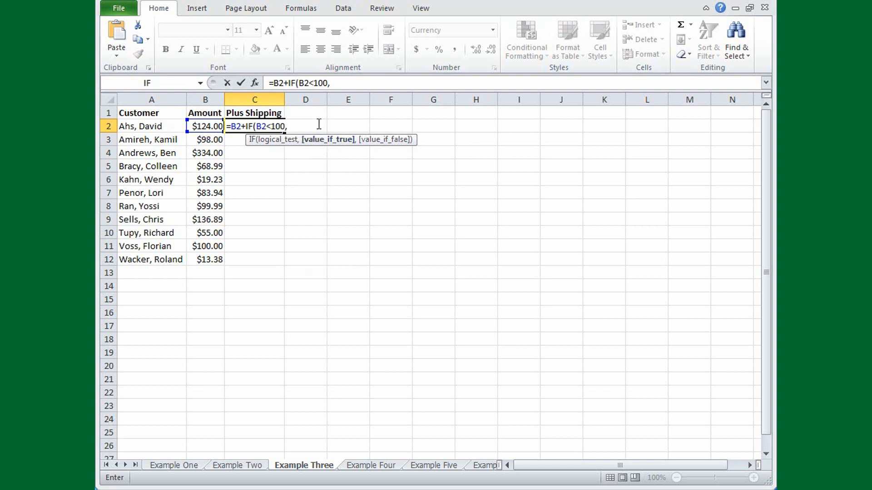
text(10)
text(,)
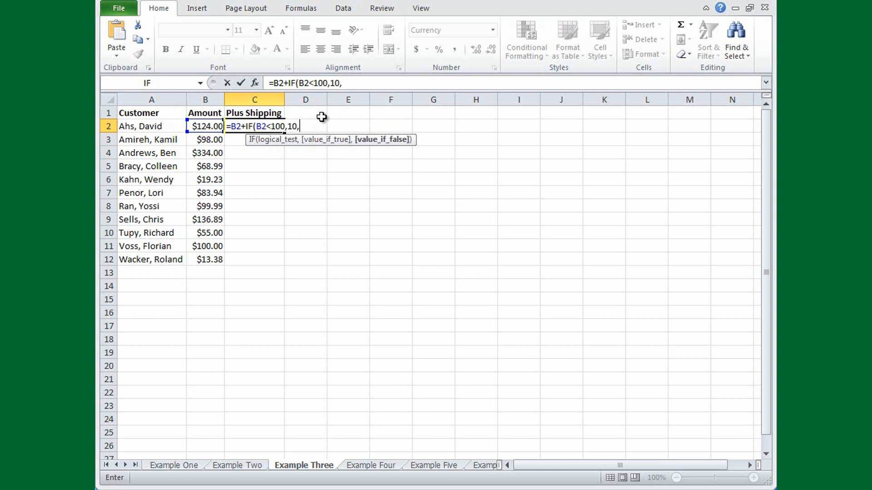
text(5))
key(Return)
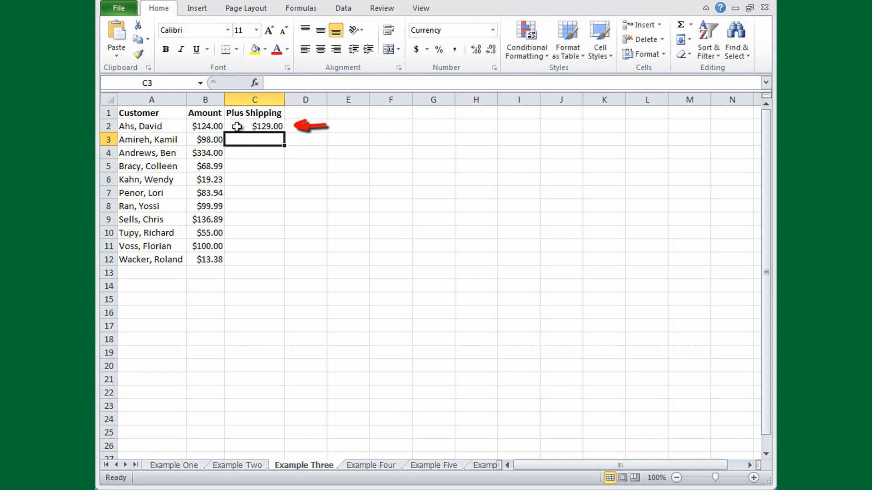
Fill the C2 shipping formula down to C12 and inspect the first two results.
click(268, 127)
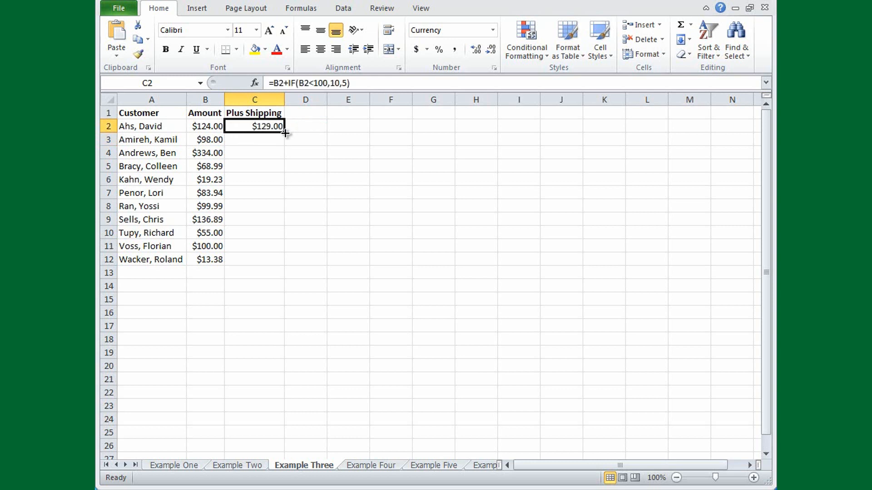
double_click(286, 133)
click(281, 140)
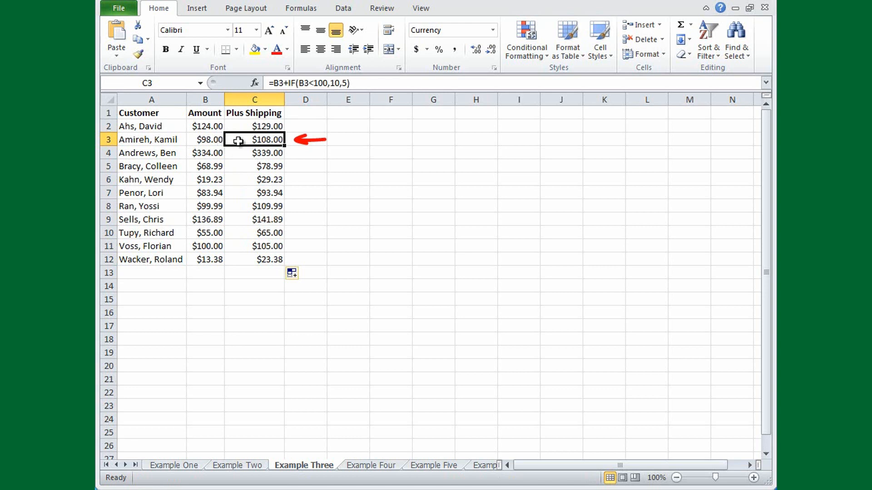
click(247, 129)
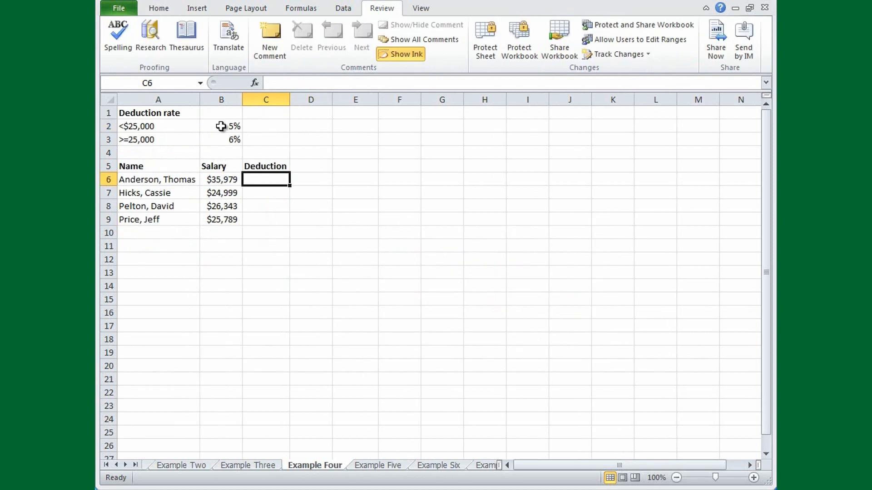
Review the deduction rates on the Example Four sheet and begin the C6 formula as B6 multiplied by an IF with logical test B6<25000.
click(221, 127)
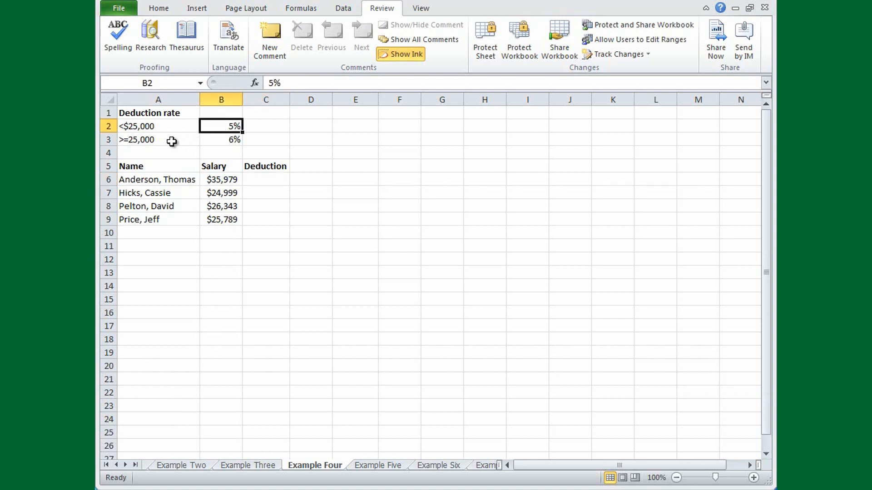
click(224, 142)
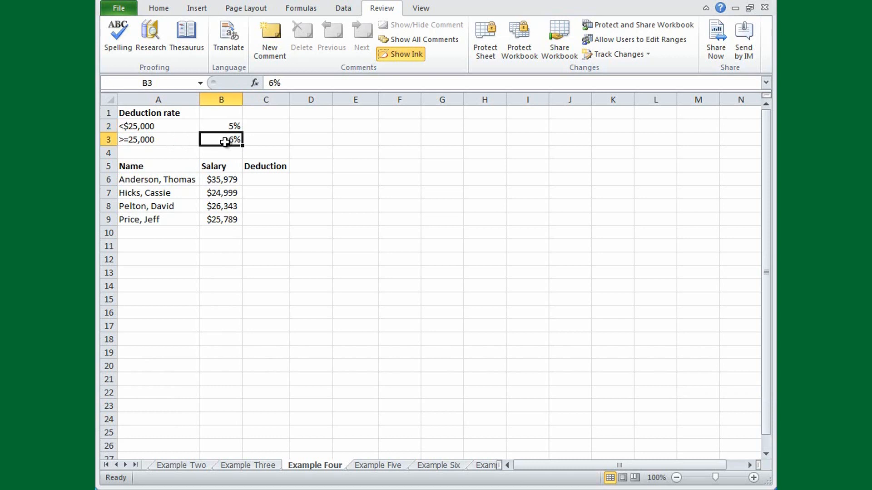
click(253, 181)
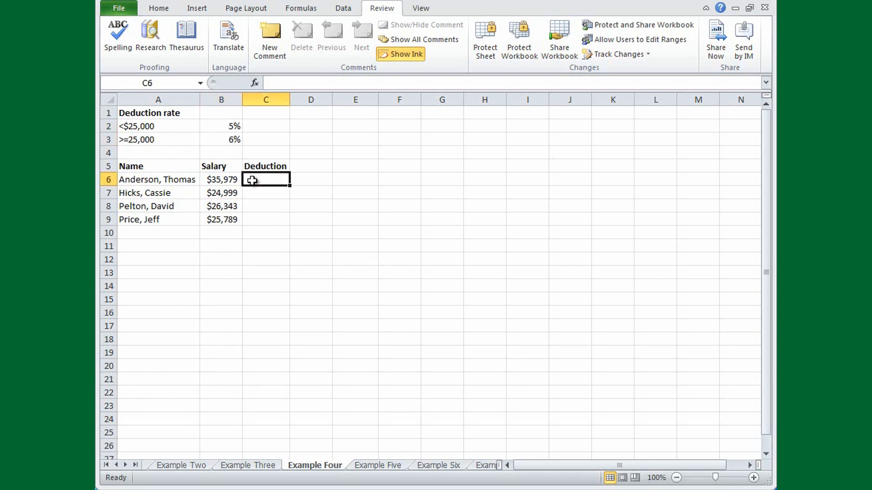
text(=)
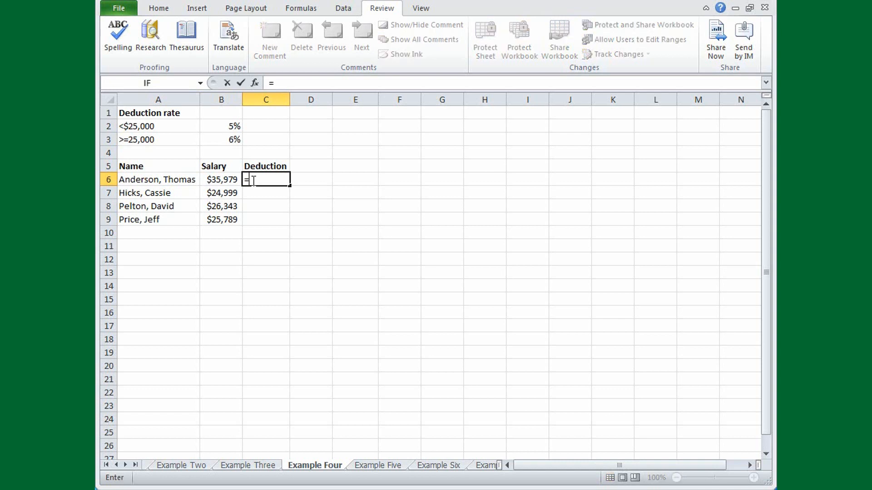
text(B)
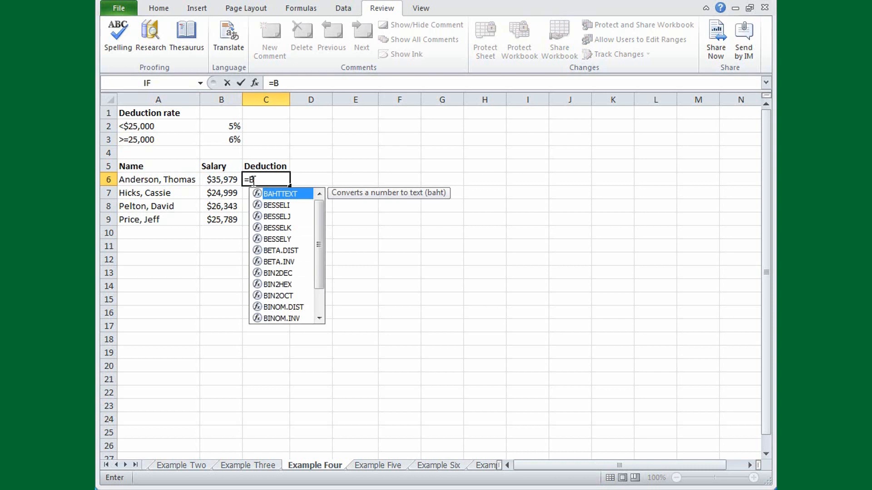
text(6*)
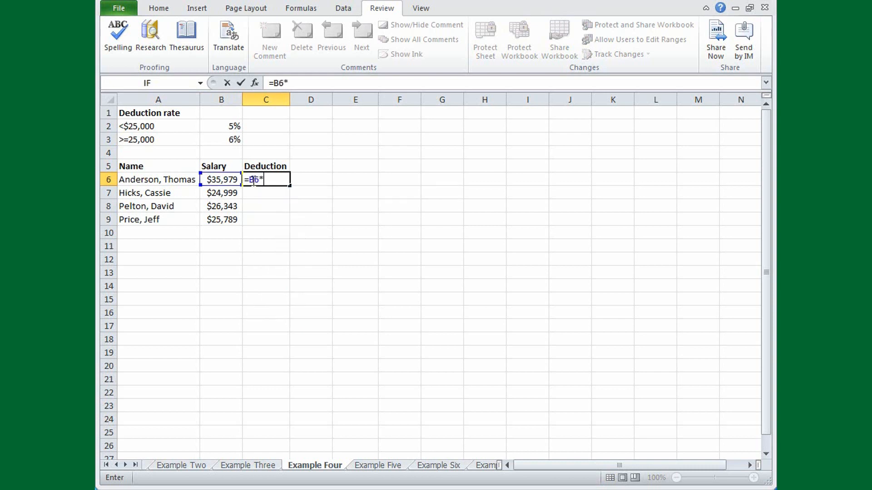
text(IF)
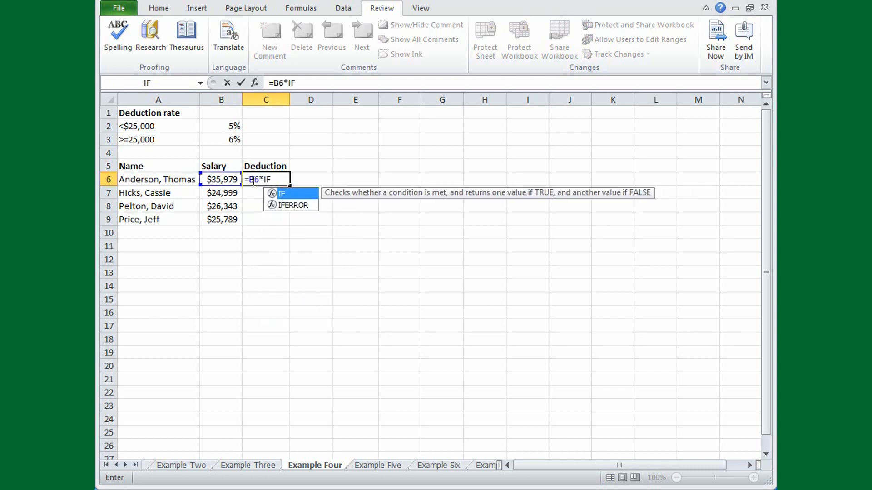
text(()
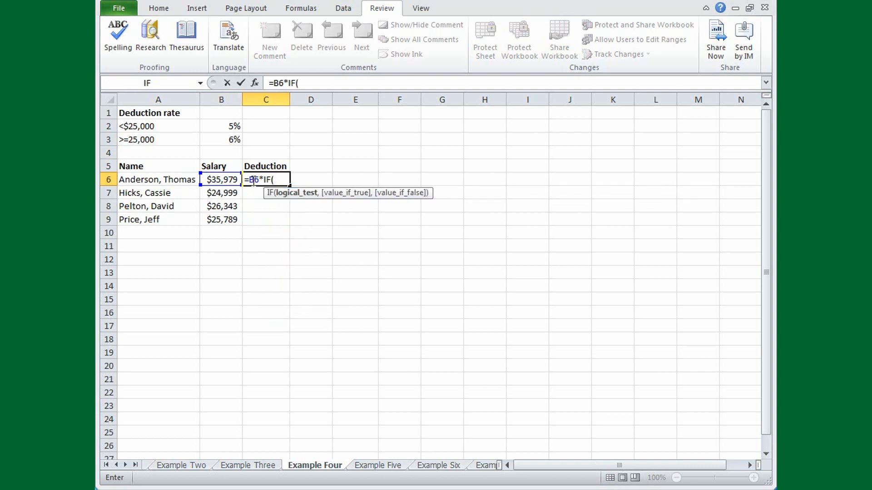
text(B6<25000)
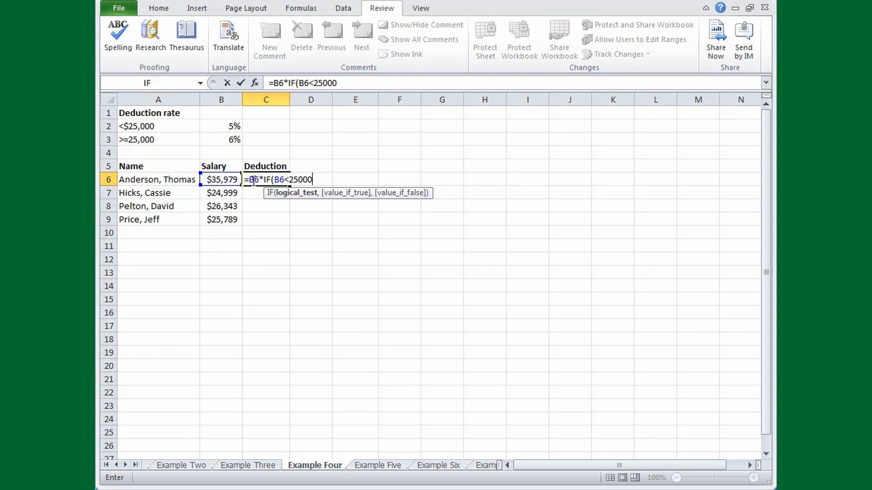
text(,)
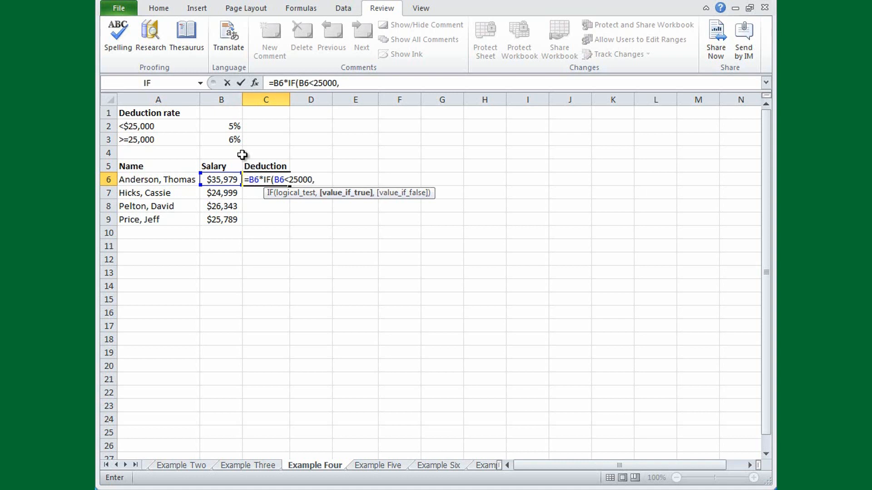
Complete the C6 formula with absolute references $B$2 if true and $B$3 if false, and fill it down to C9.
click(233, 126)
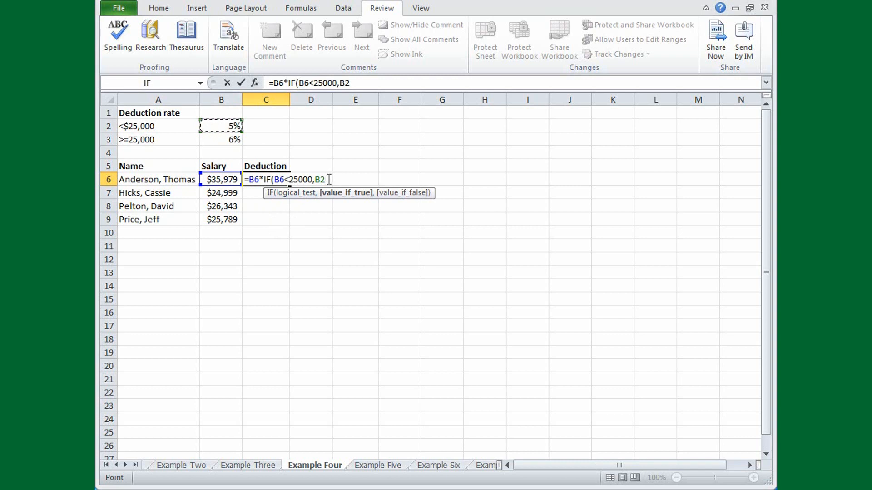
key(F4)
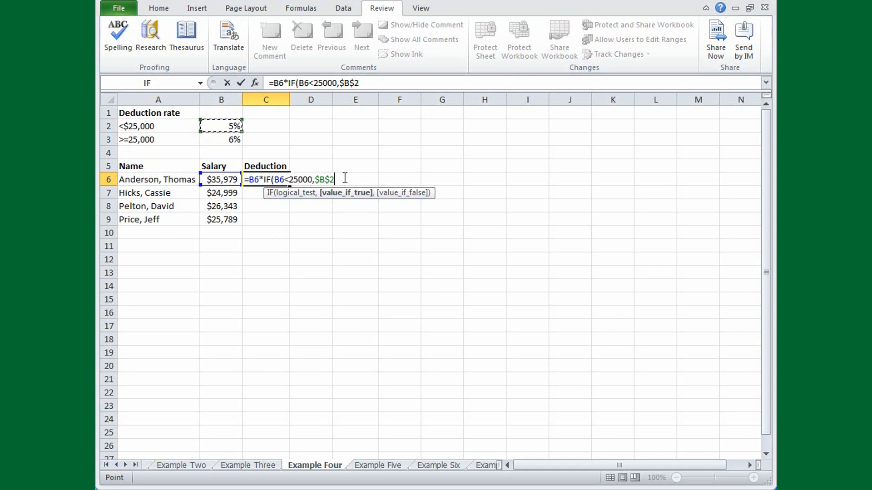
text(,)
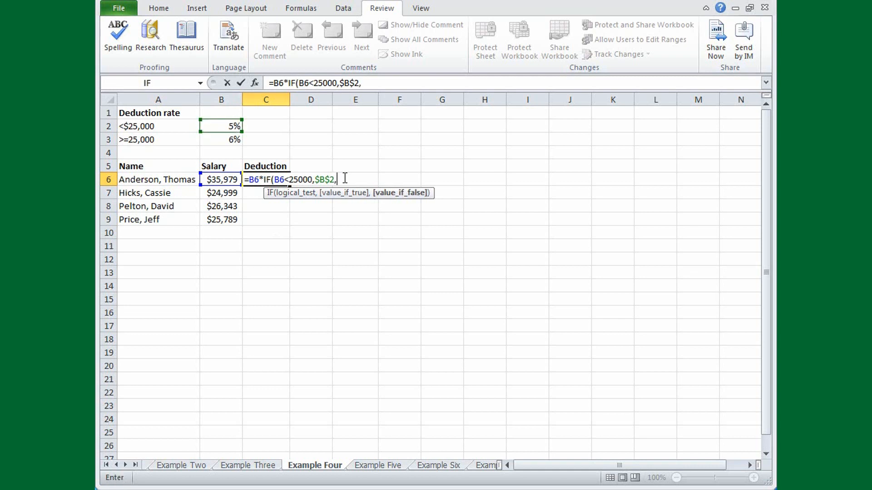
click(234, 141)
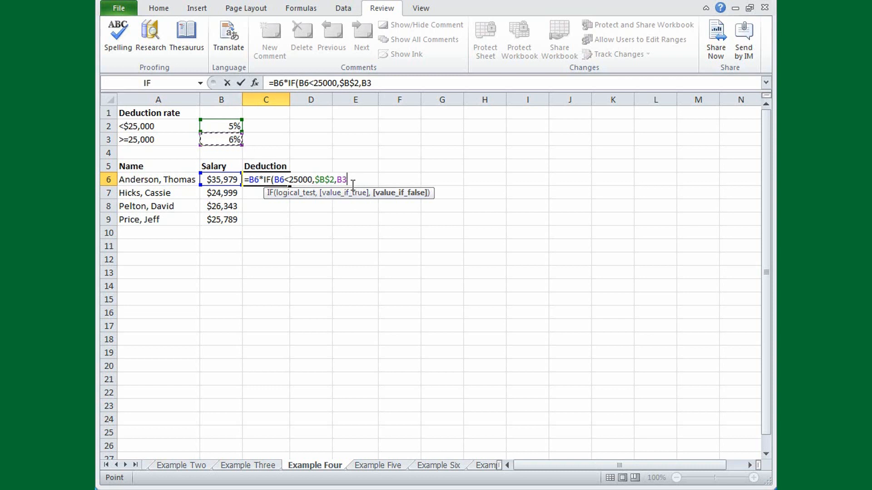
key(F4)
text())
key(Return)
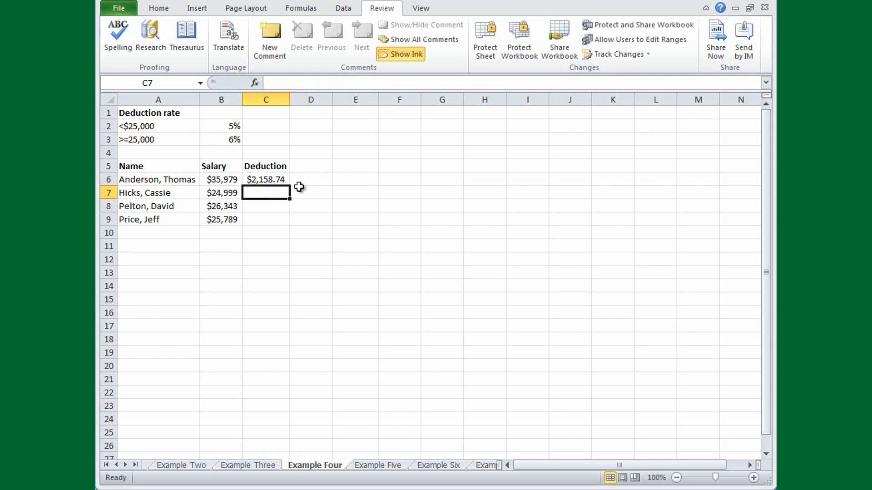
click(283, 181)
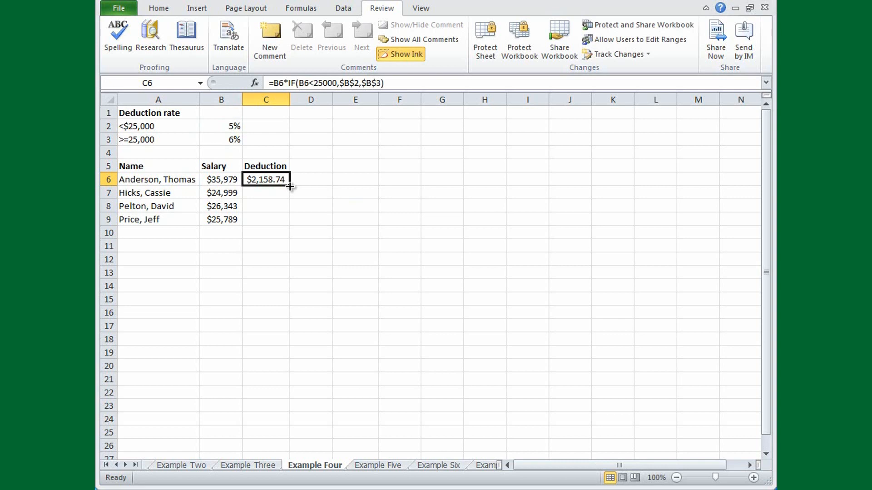
double_click(290, 186)
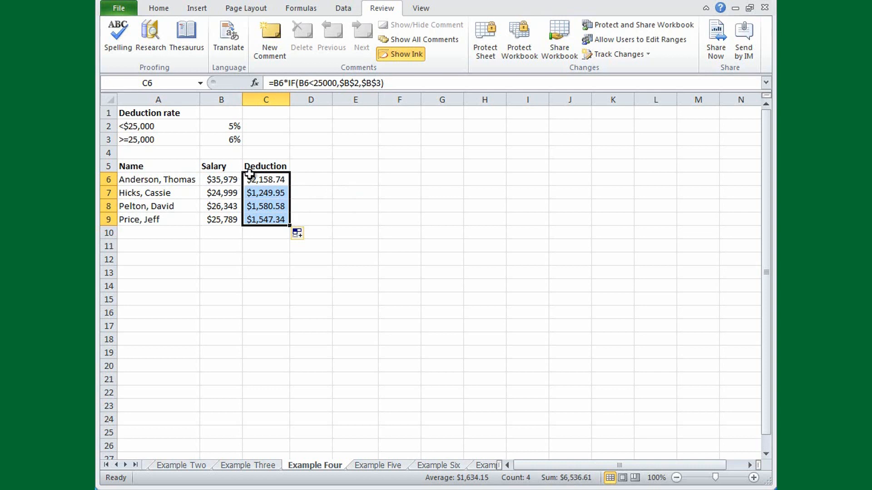
Enter the check formula =.06*B6 in cell E6 to verify the first deduction.
click(353, 180)
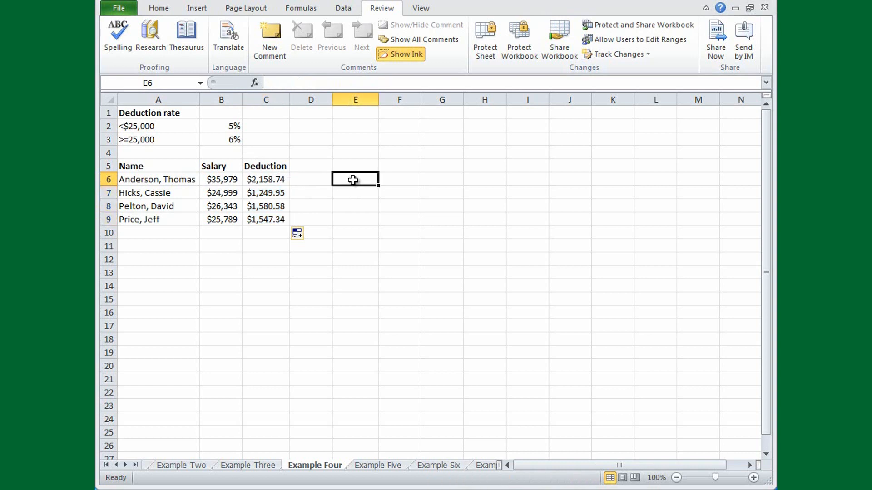
text(=.06)
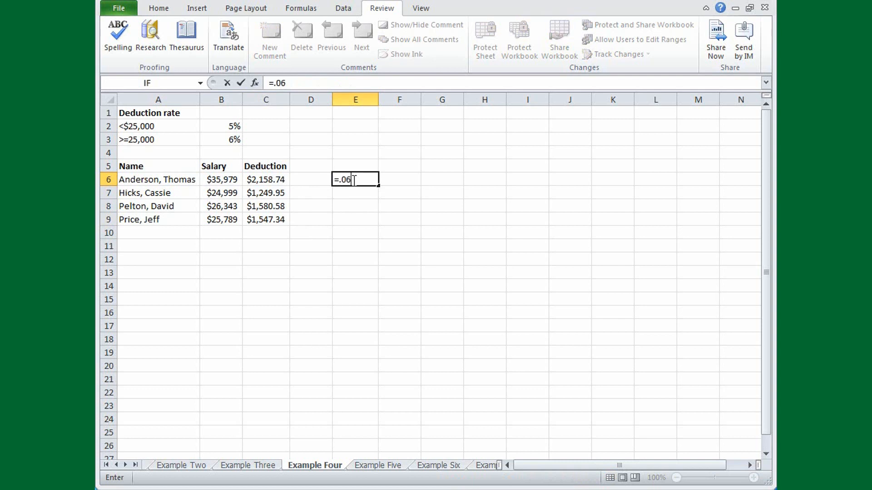
text(*)
click(229, 179)
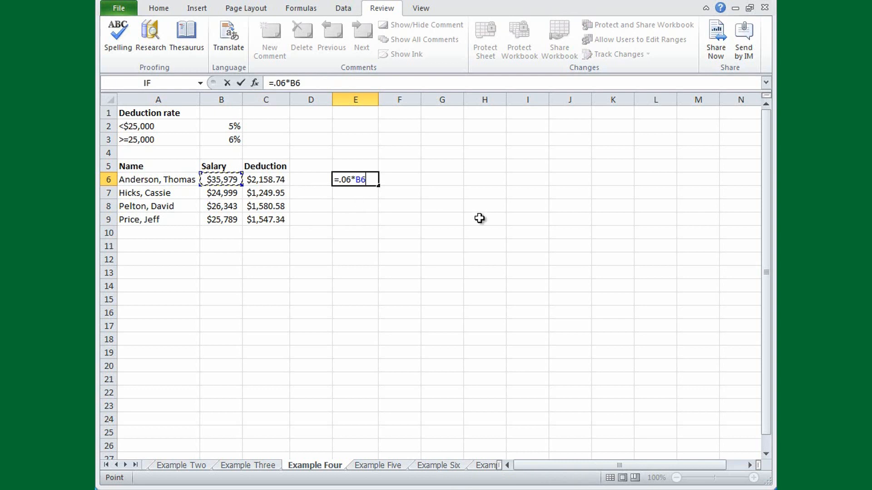
key(Return)
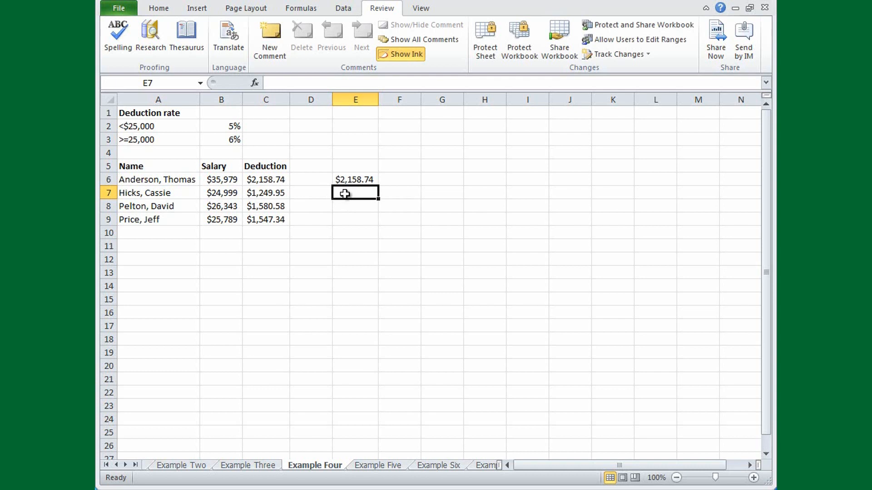
Enter the check formula =.05*B7 in cell E7 to verify the second deduction.
text(=)
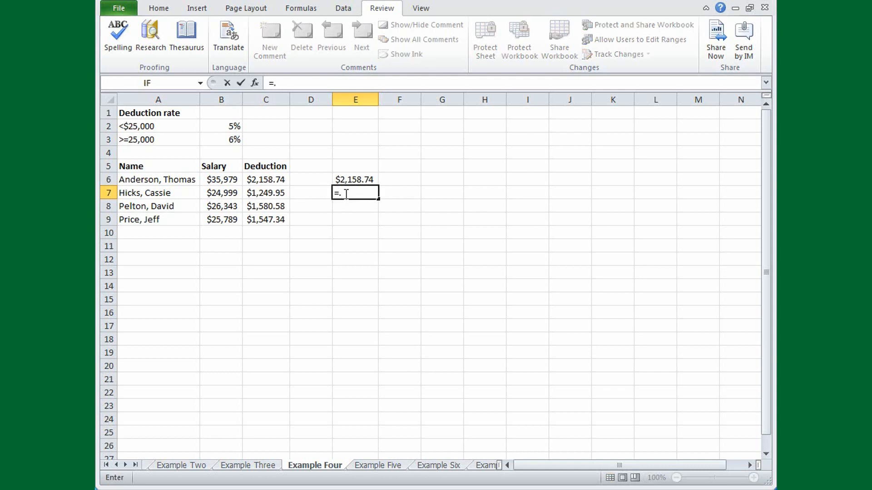
text(.05*)
click(232, 193)
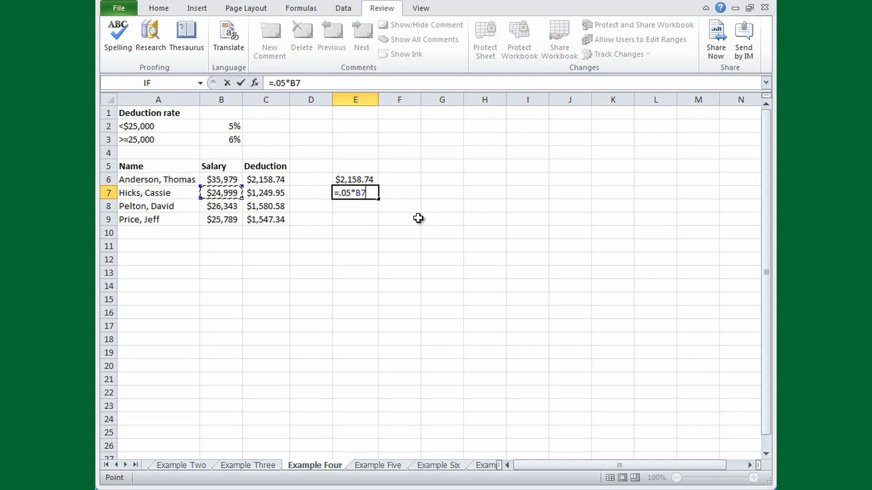
key(Return)
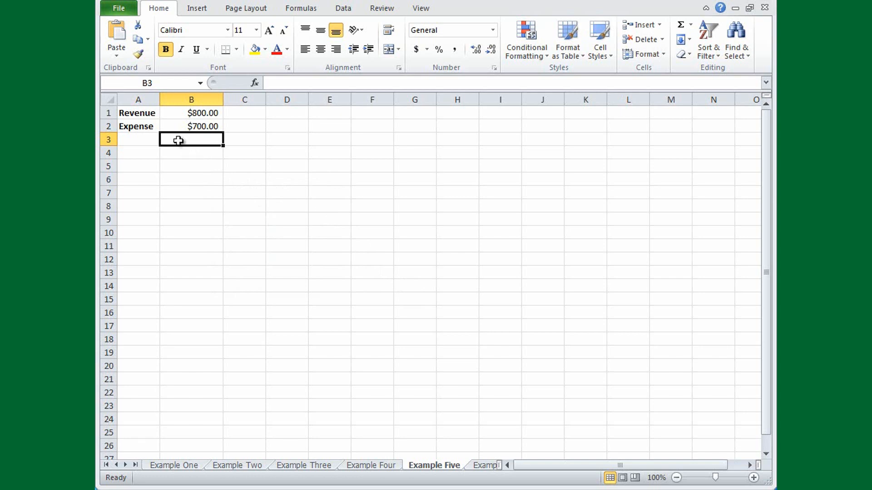
Begin the B3 formula on the Example Five sheet as an IF with logical test B1<B2 and "Loss" if true.
text(=IF()
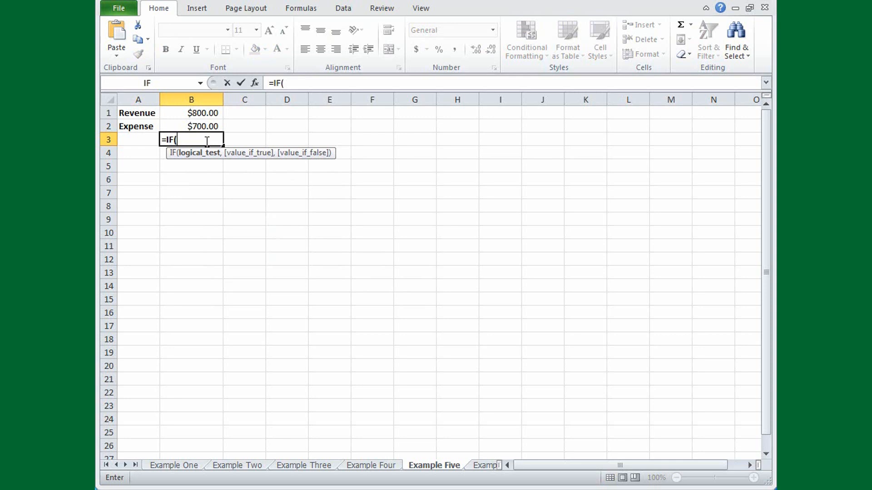
text(B)
text(1<B2)
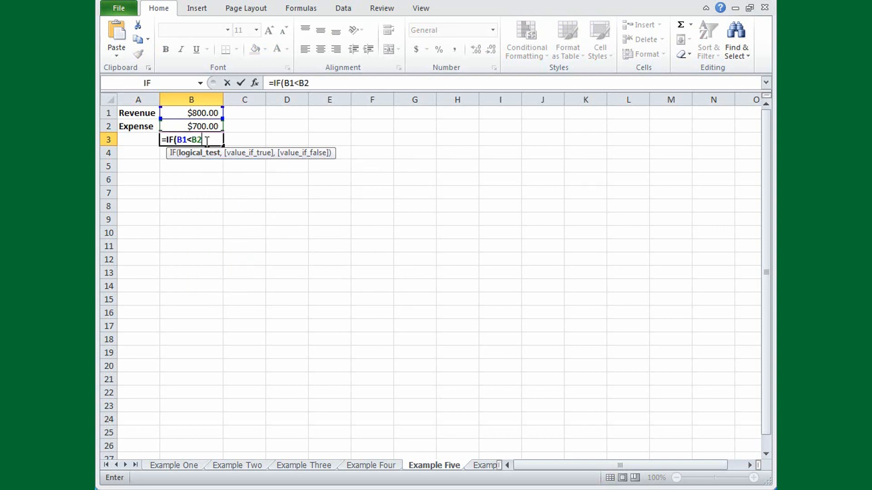
text(,)
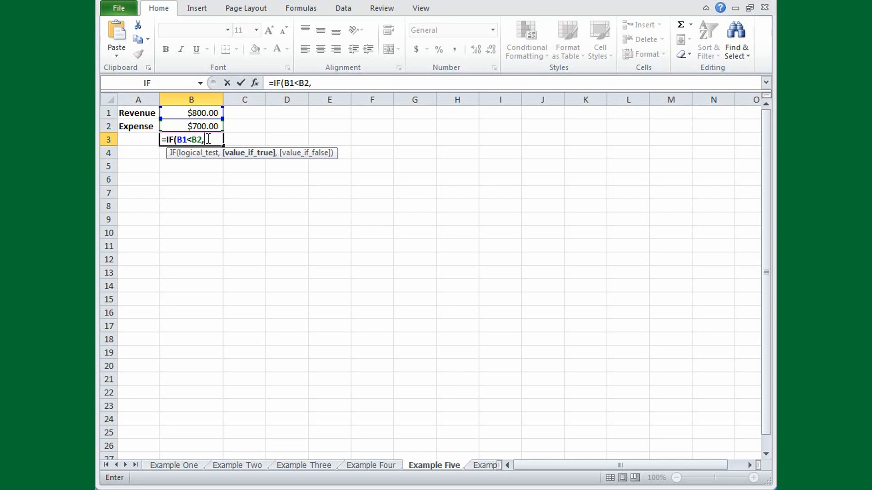
text("Loss",)
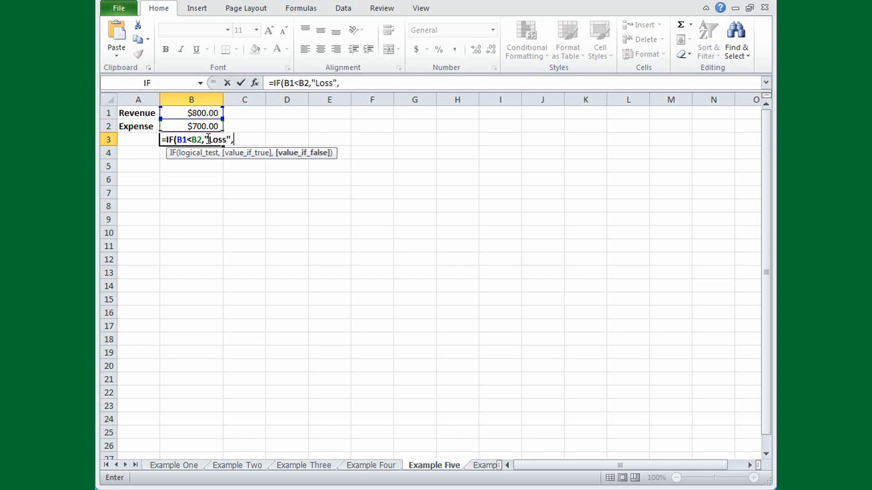
Nest a second IF as the value if false in the B3 formula, with logical test B1=B2.
text(I)
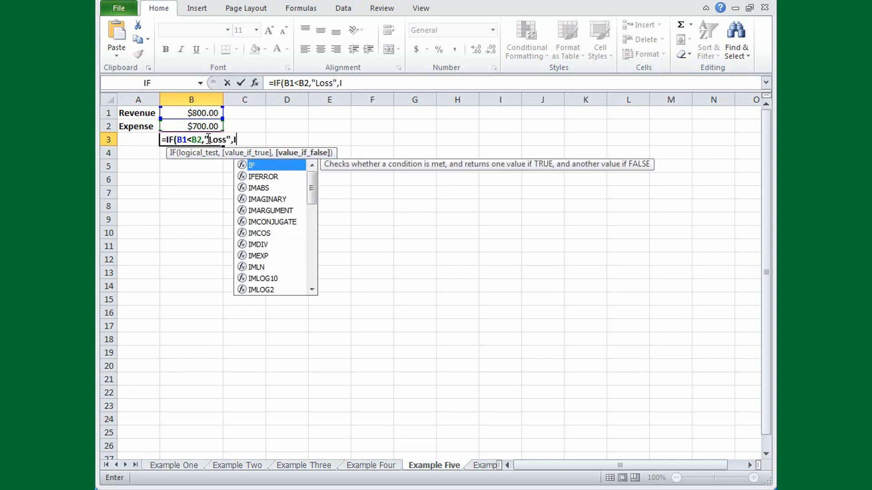
text(F)
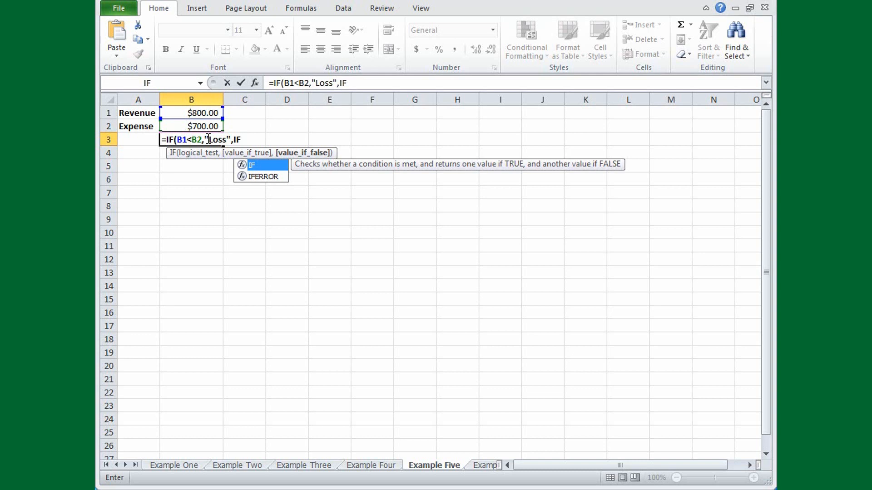
text(B1)
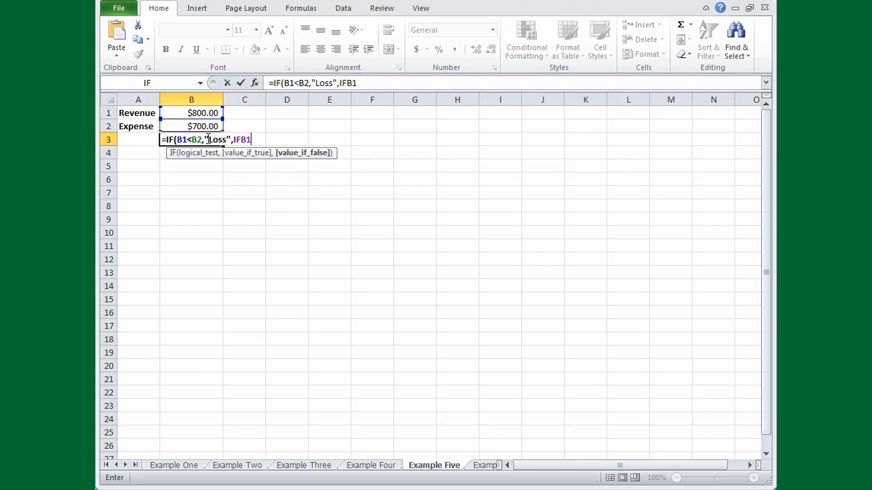
key(BackSpace)
key(BackSpace)
text(()
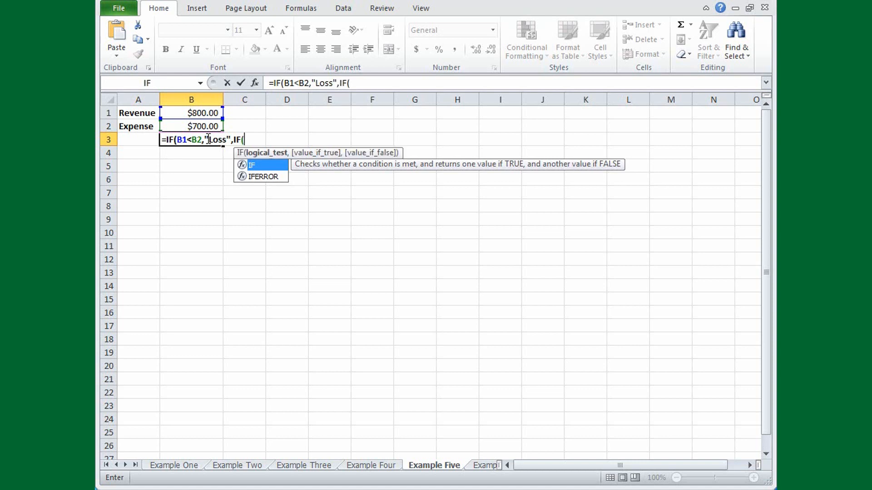
text(B)
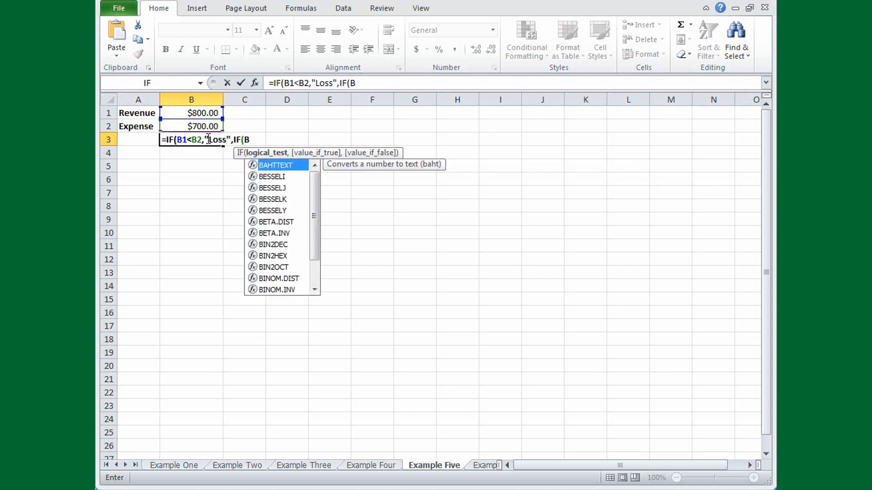
text(1=)
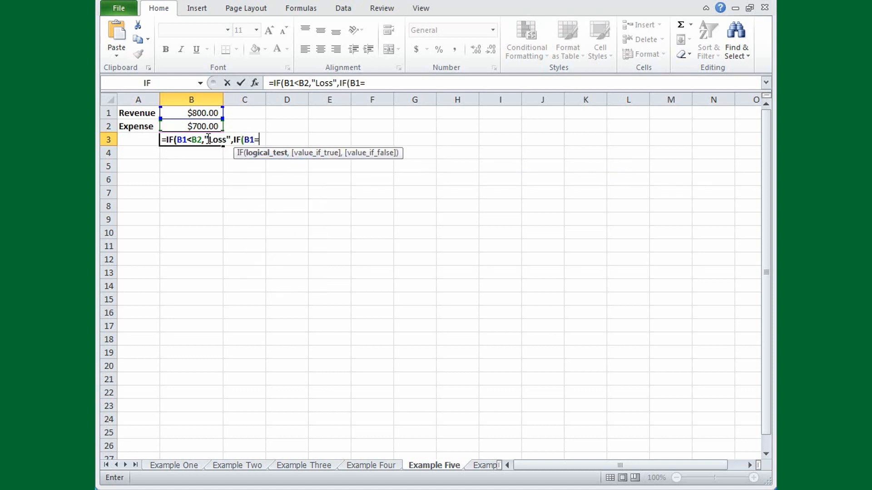
text(B2,)
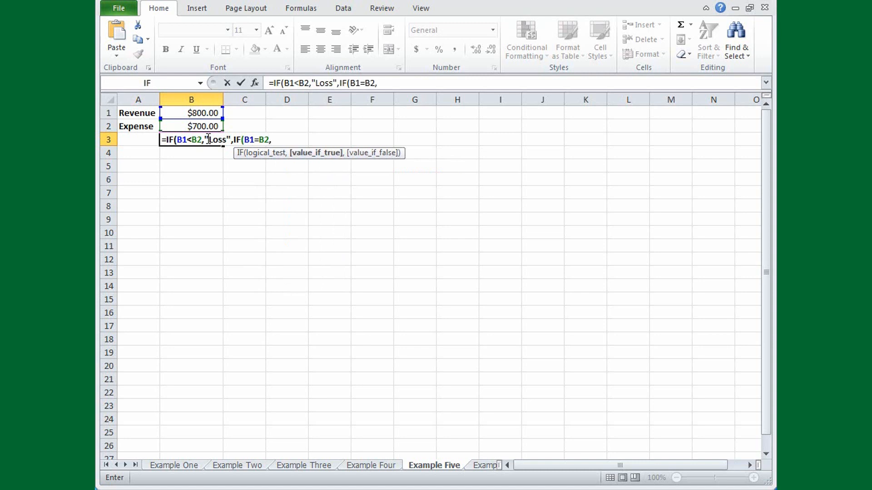
Complete the nested IF in B3 with "Break Even" if true and "Net Income" if false, and enter the formula.
text("Break Even,)
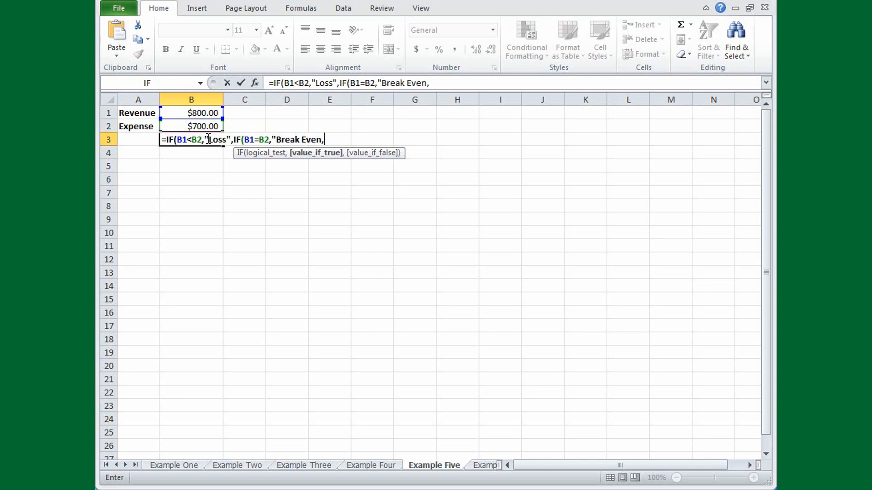
key(BackSpace)
text(",)
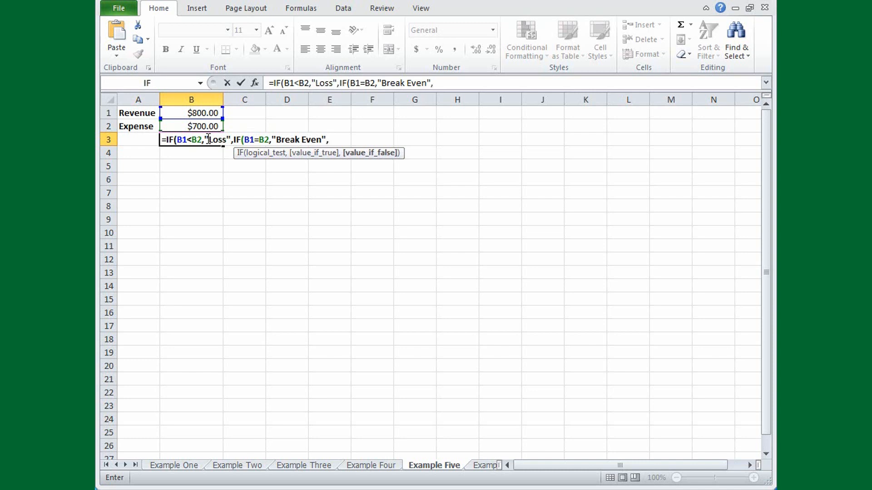
text("Net Income")
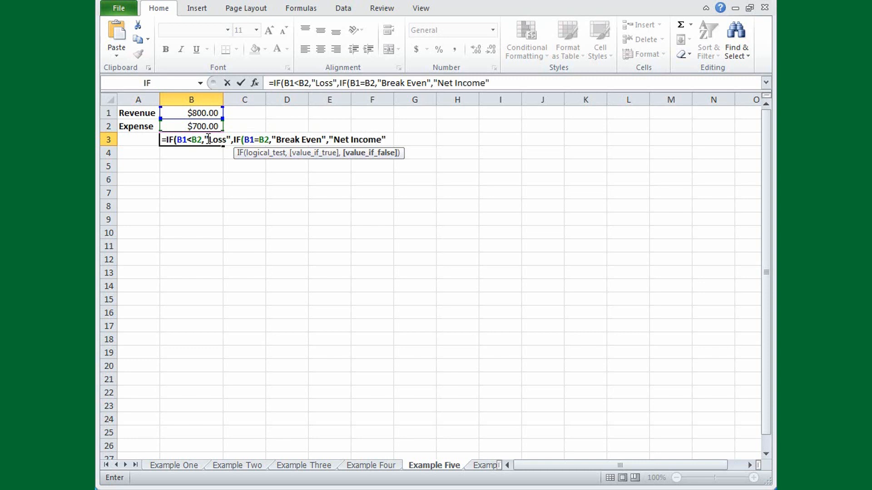
text())
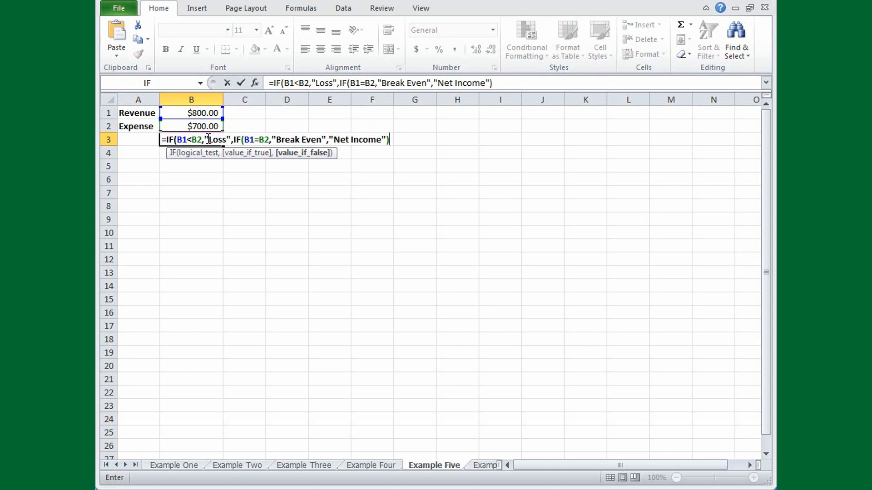
text())
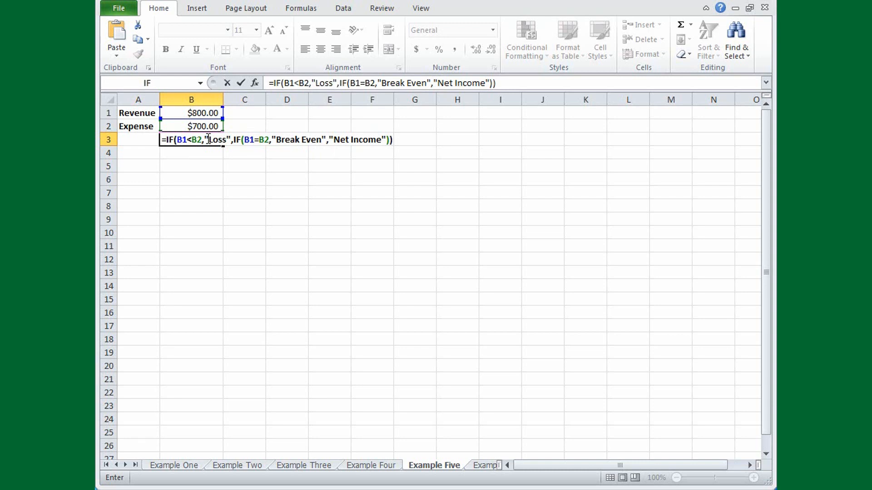
key(Return)
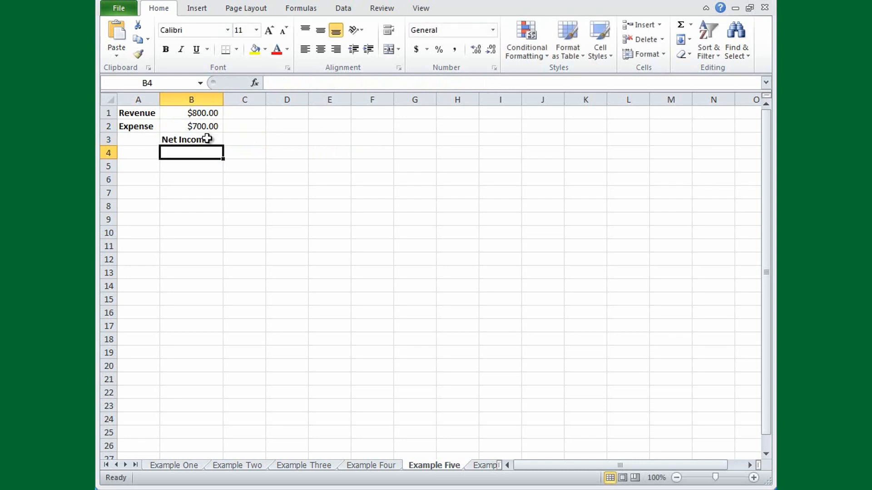
click(203, 139)
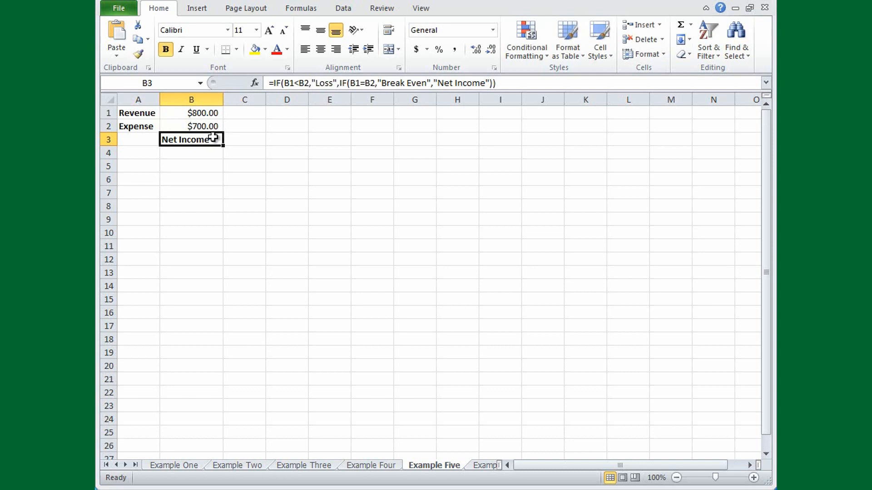
Set the Revenue amount in B1 to $500.00 to test the B3 formula with revenue below expense.
click(206, 114)
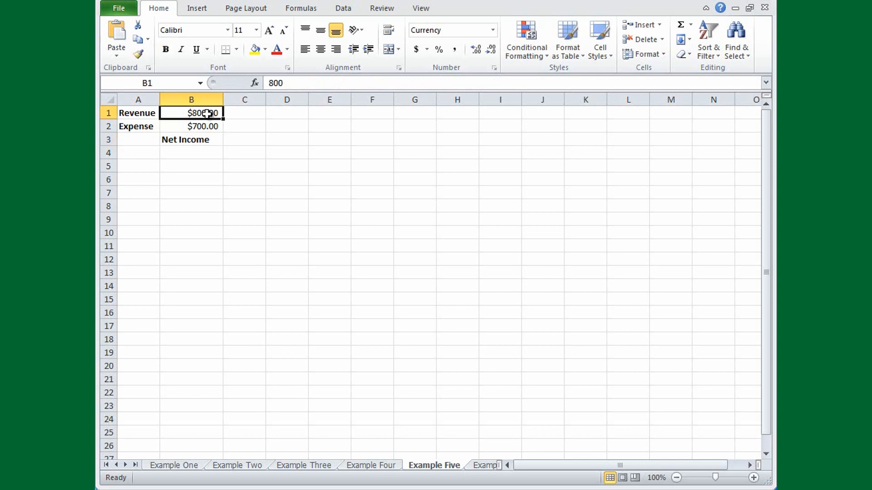
text($500)
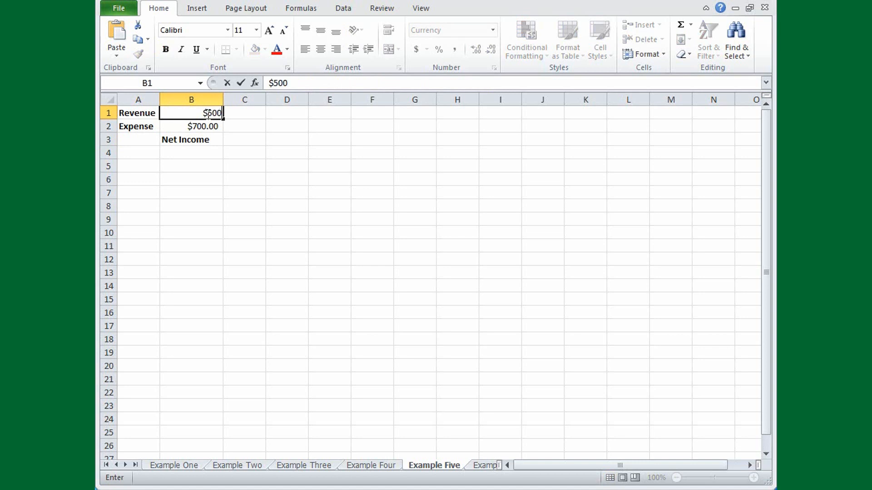
text(.00)
key(Return)
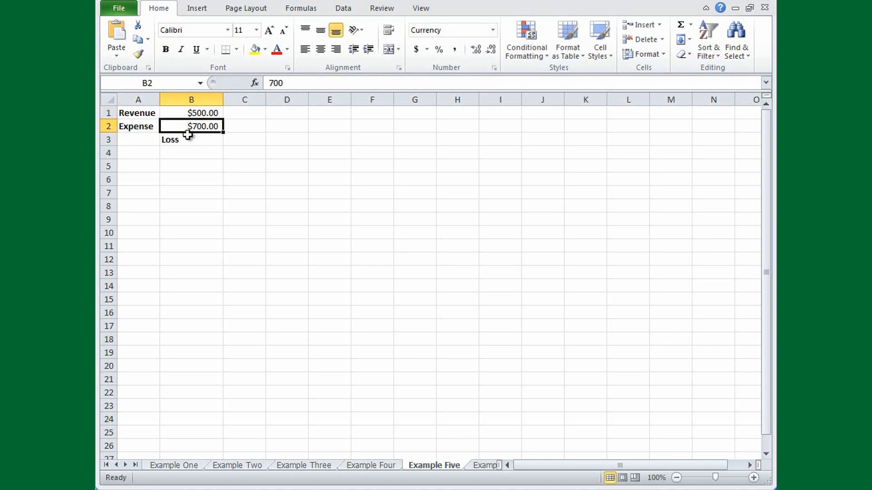
Set the Revenue amount in B1 to $700.00 to test the B3 formula with revenue equal to expense.
click(203, 114)
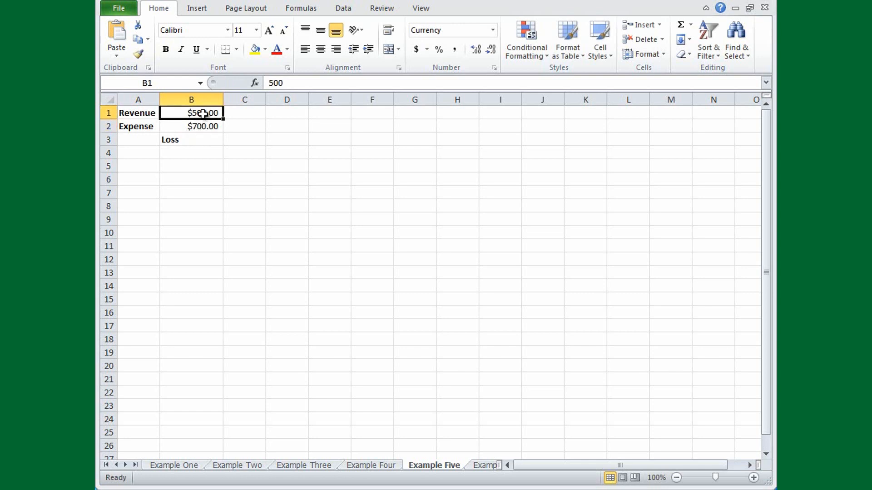
text($700)
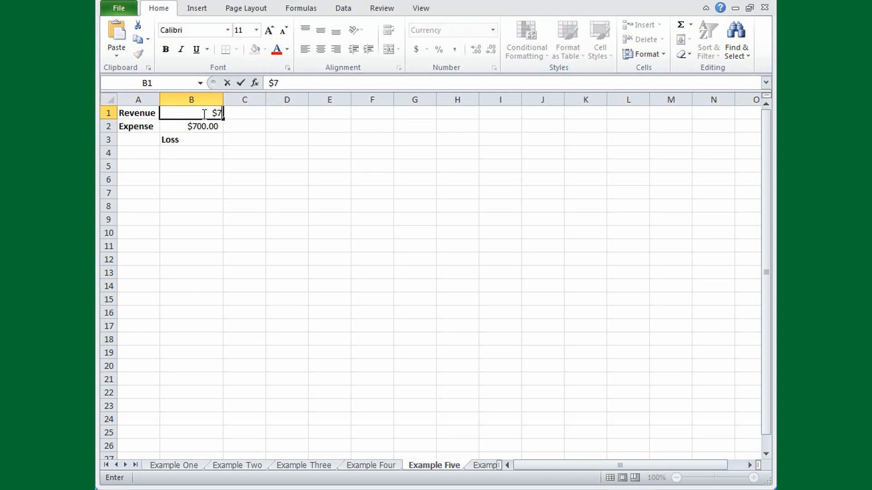
text(.00)
key(Return)
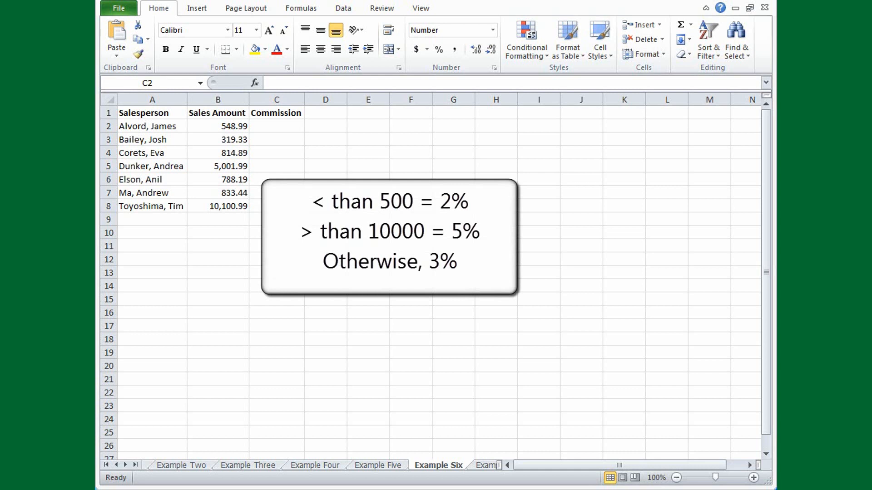
Begin the Commission formula in C2 on the Example Six sheet as B2 multiplied by an IF with logical test B2<500 and 2% if true.
click(264, 124)
text(=)
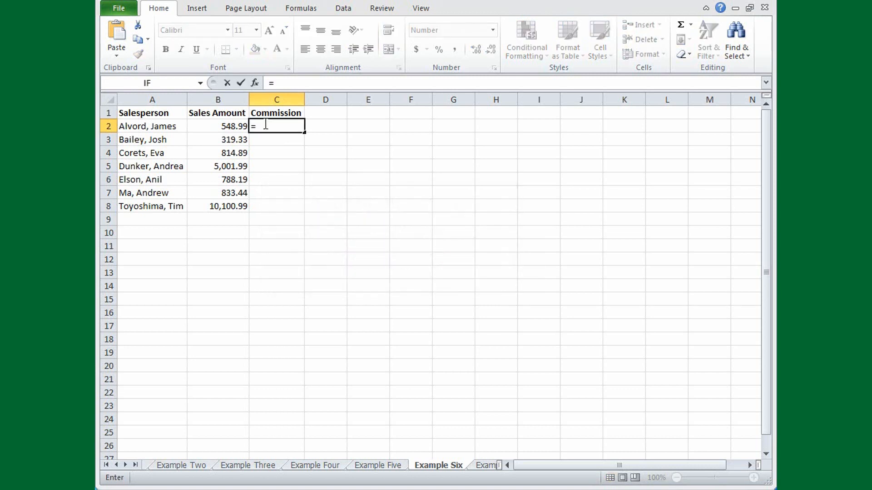
text(B)
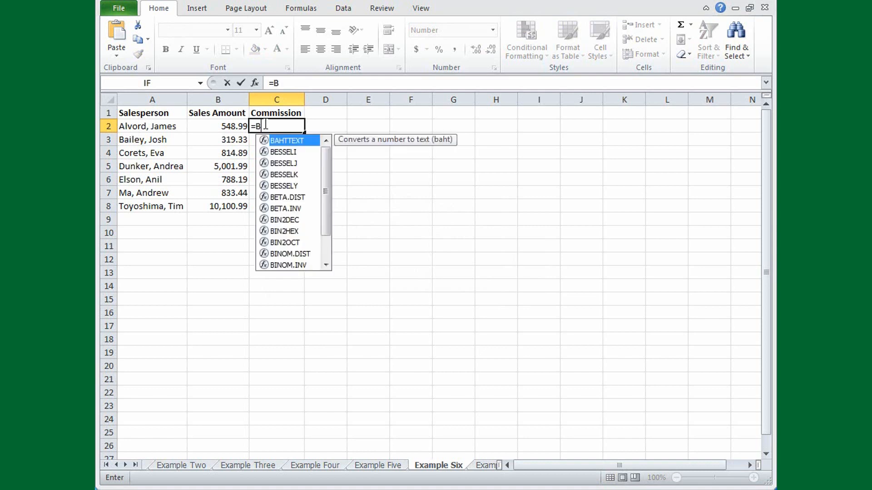
text(2*)
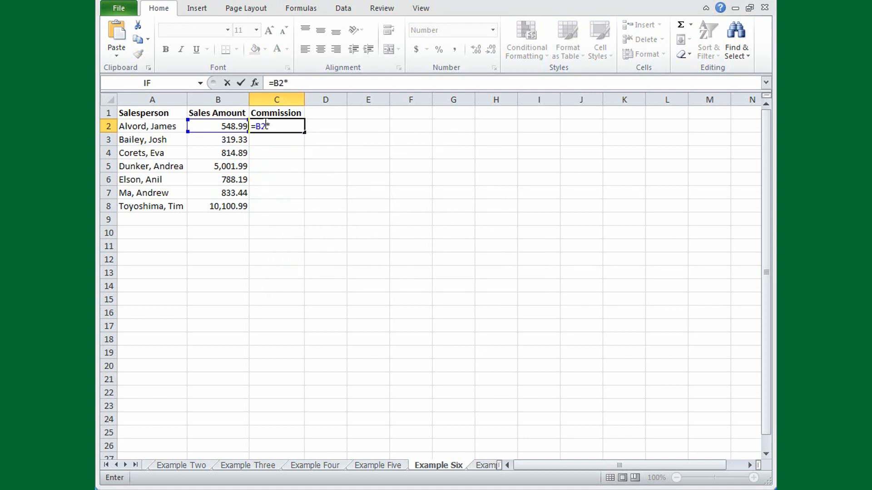
text(IF()
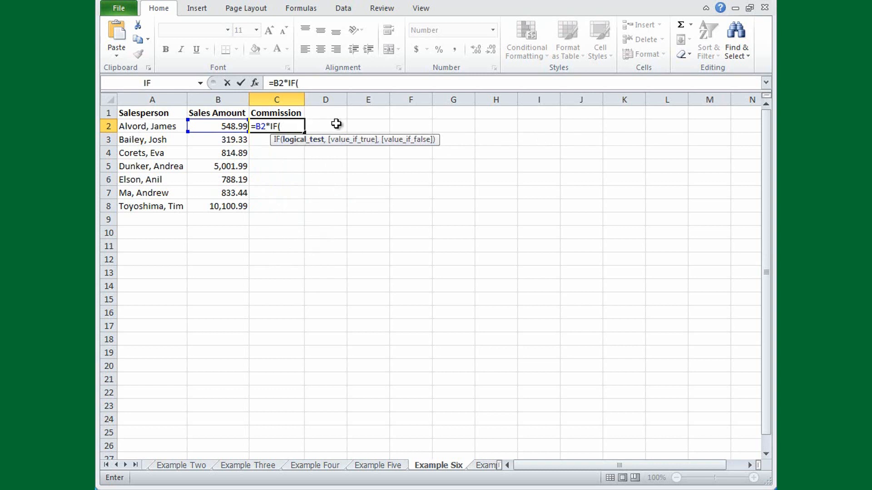
text(B2<500,)
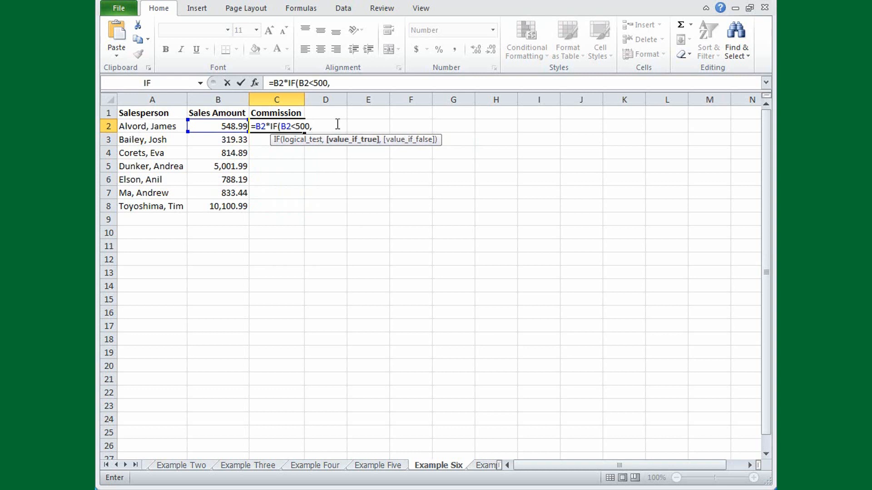
text(2%,)
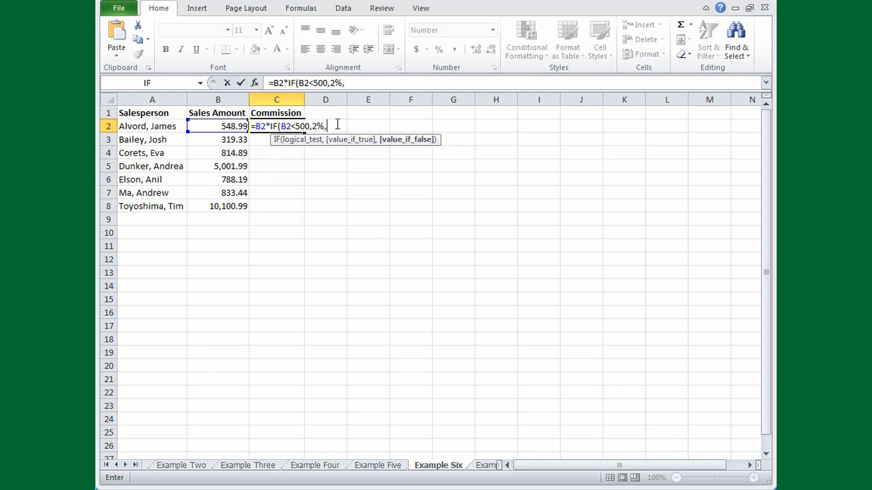
Complete the C2 Commission formula with a nested IF testing B2>10000, giving 5% if true and 3% if false, and enter it.
text(IF)
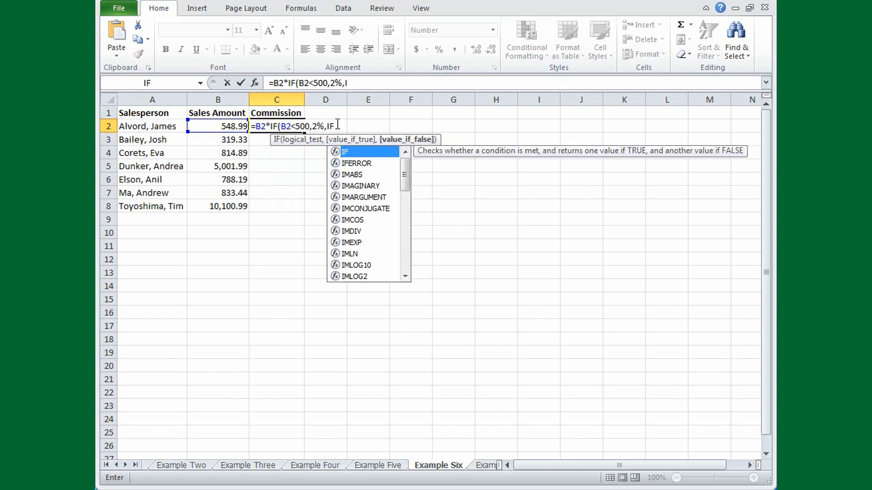
text(()
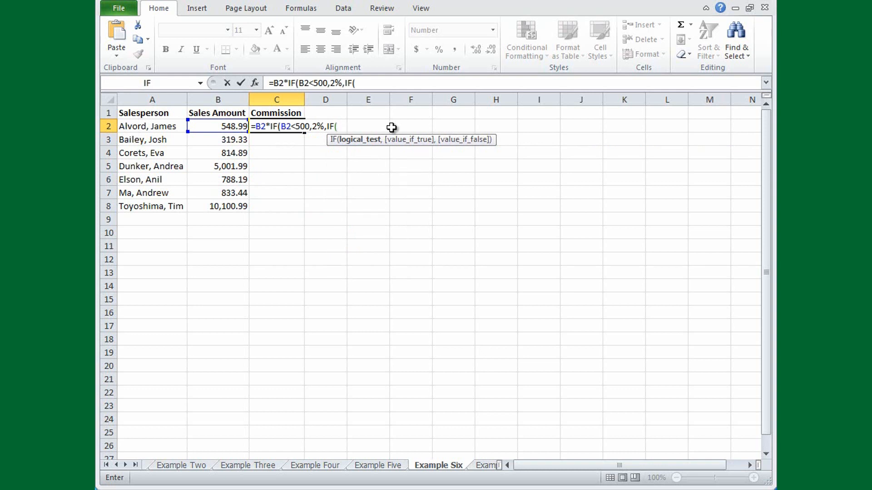
text(B2>10000,)
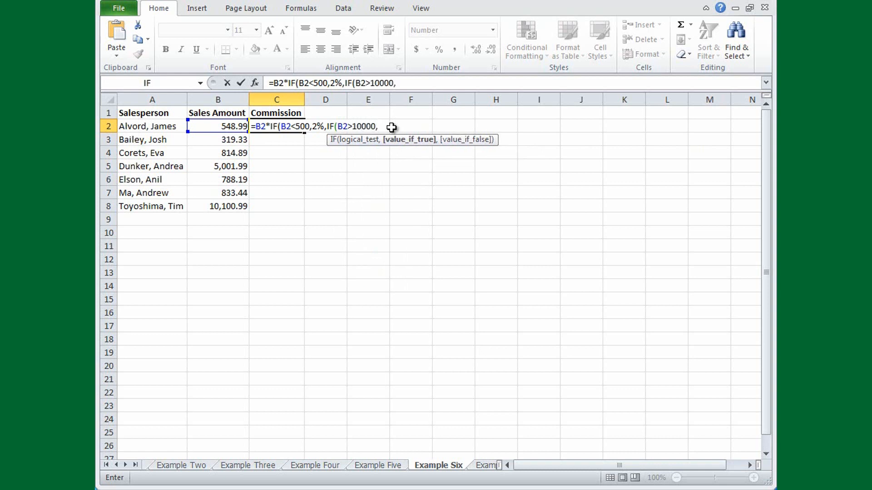
text(5%,3%)
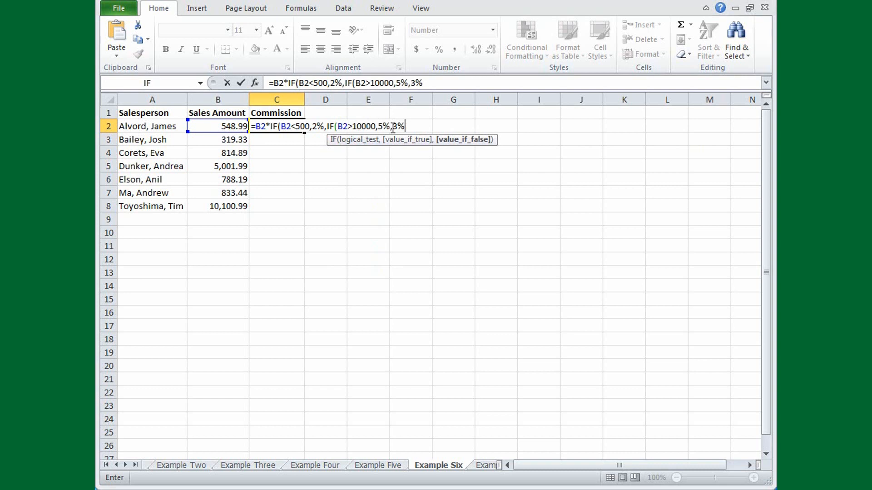
text()))
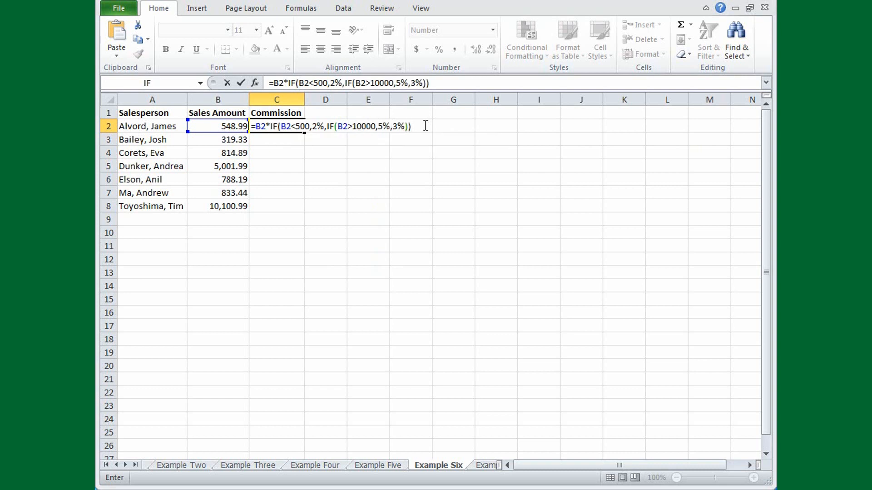
key(Return)
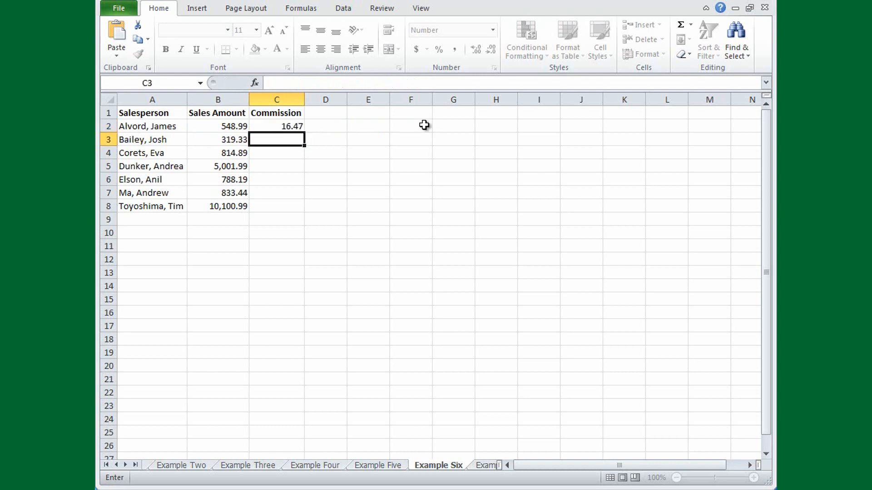
Fill the Commission formula from C2 down to C8 for all the salespeople.
click(299, 129)
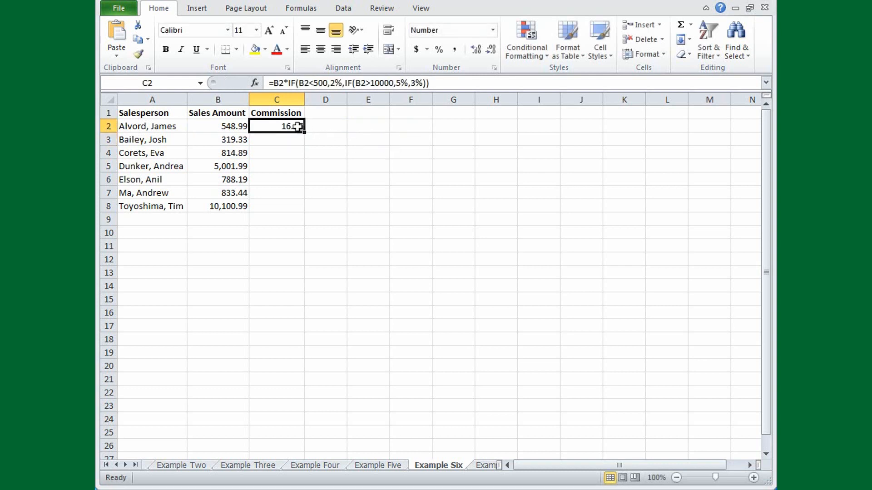
double_click(306, 133)
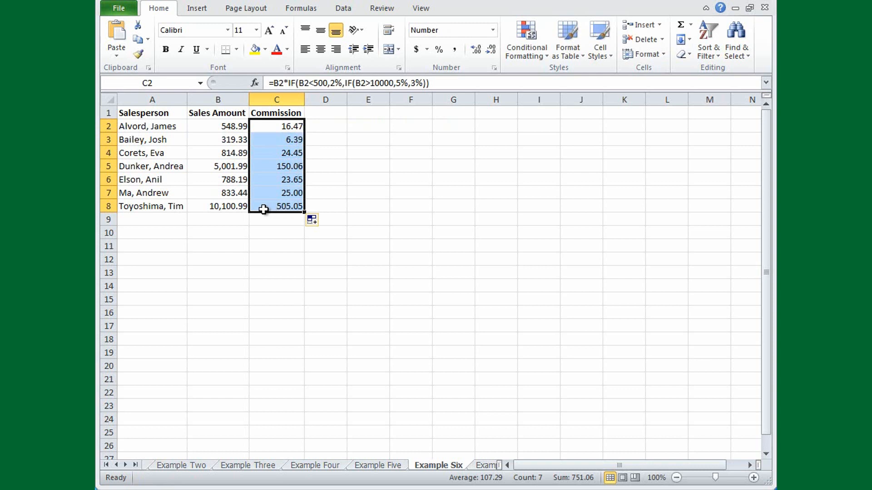
click(263, 208)
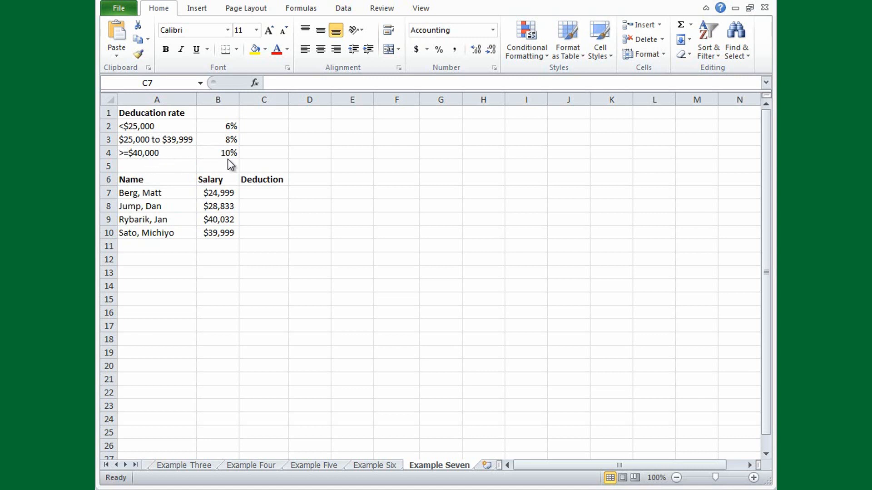
Begin the Deduction formula in C7 on the Example Seven sheet as B7 multiplied by an IF testing B7<25000, with absolute reference $B$2 if true.
click(253, 192)
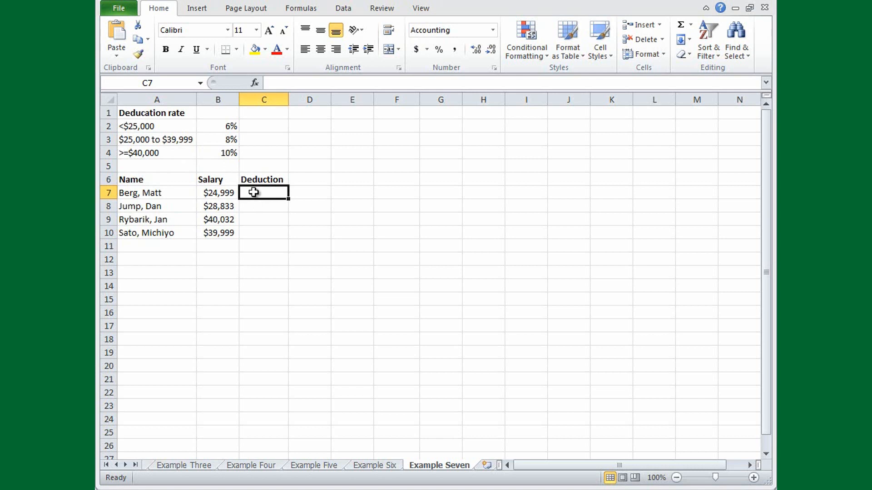
text(=)
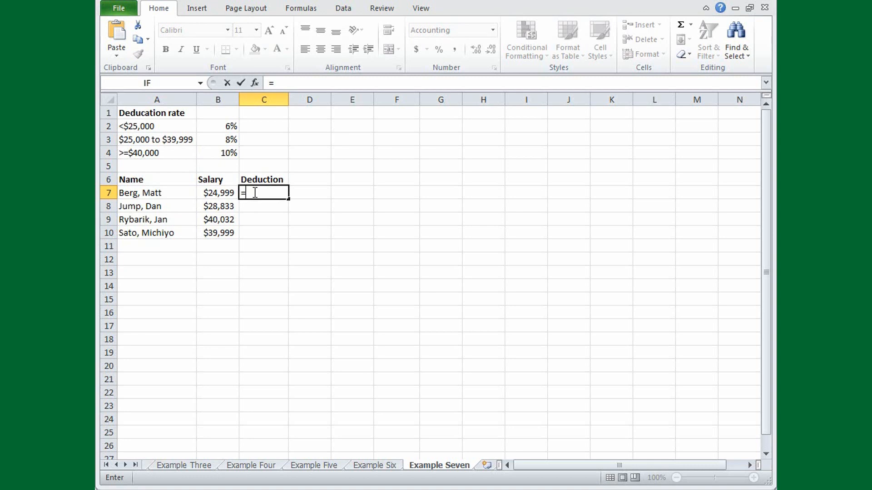
text(B7)
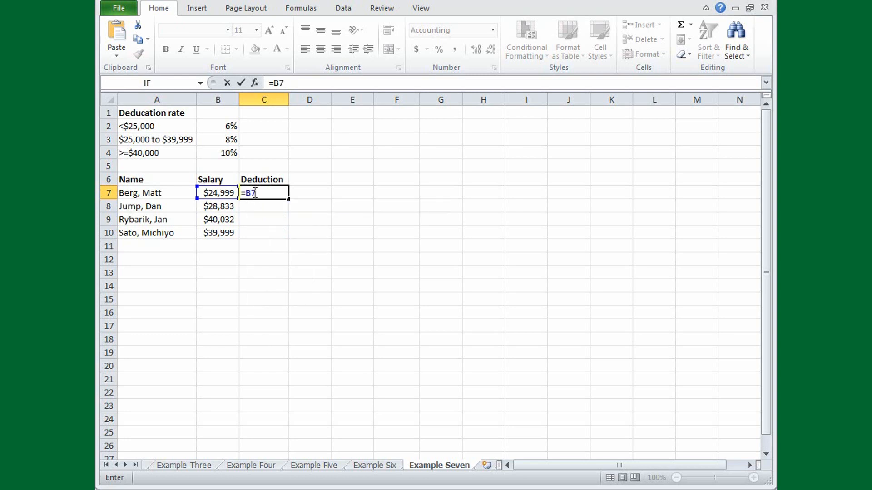
text(*IF()
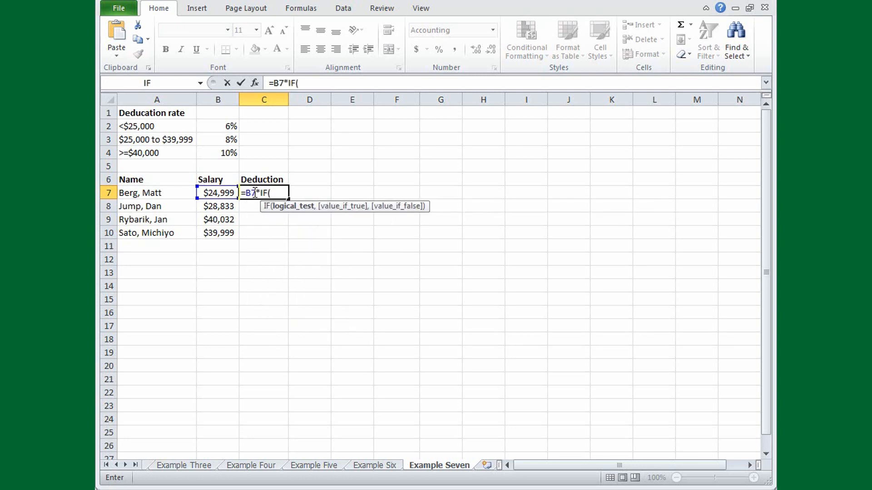
text(B7<25000,)
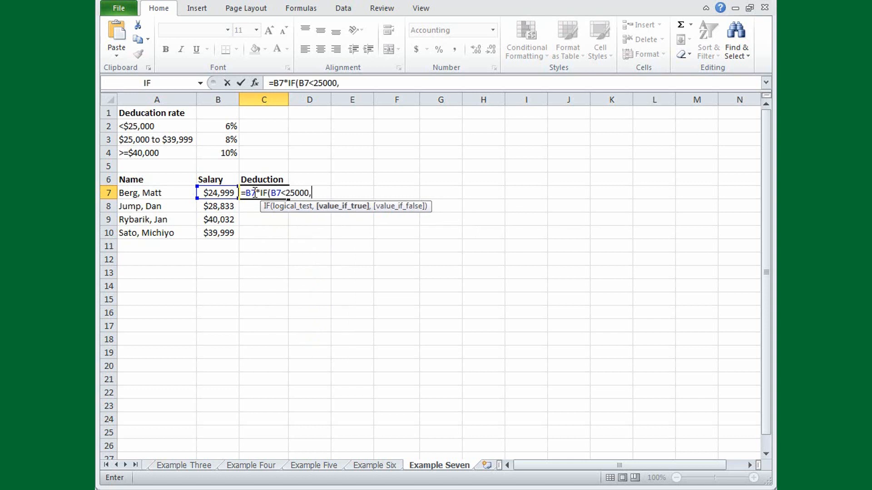
click(227, 126)
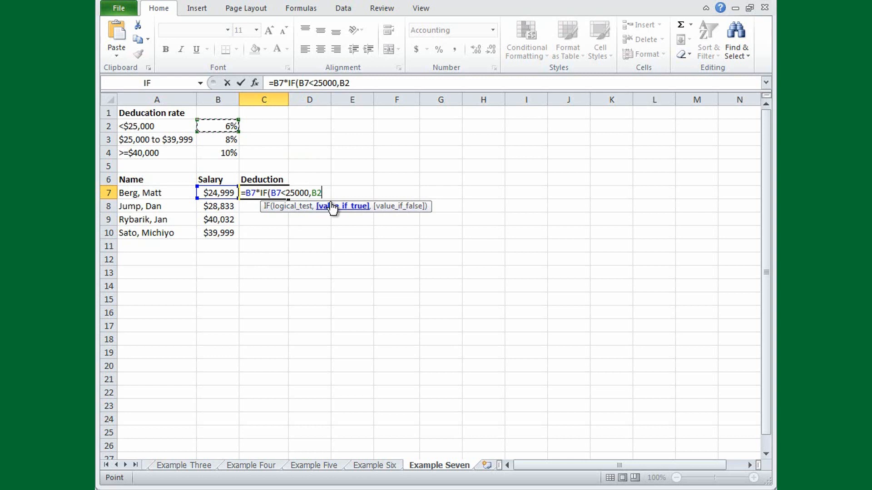
key(F4)
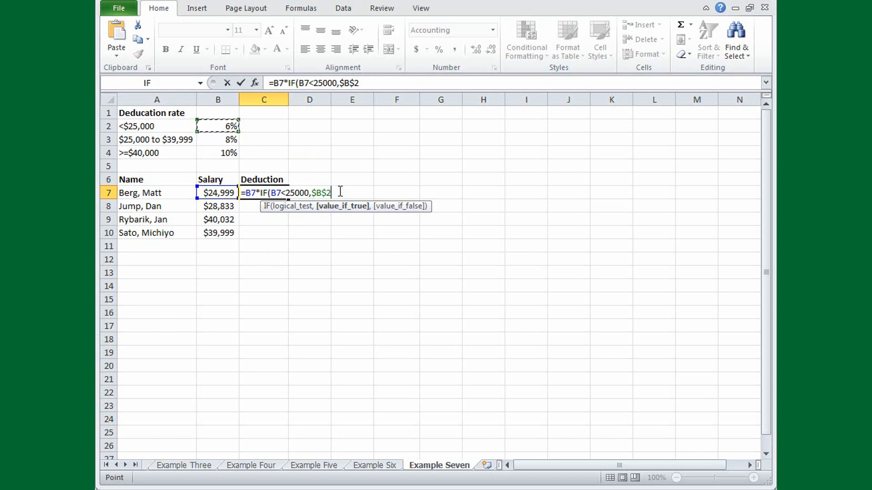
text(,)
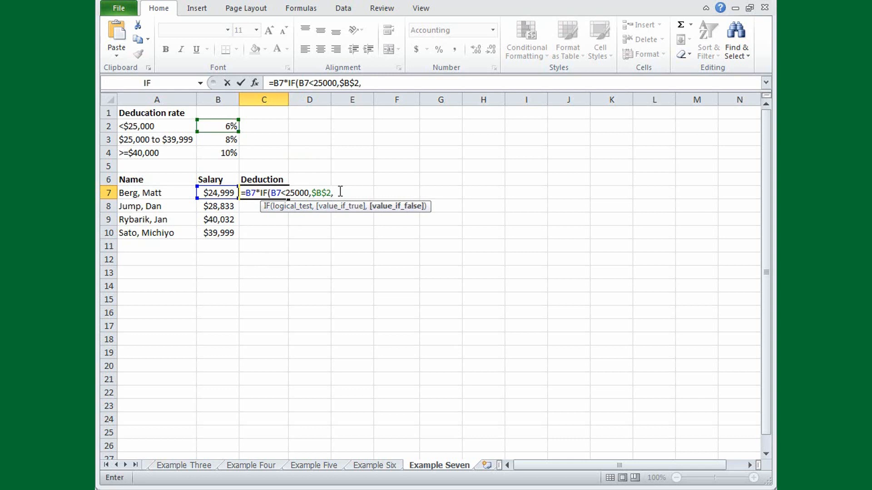
Add a nested IF as the false value in C7, testing B7<40000 with absolute reference $B$3 if true.
text(I)
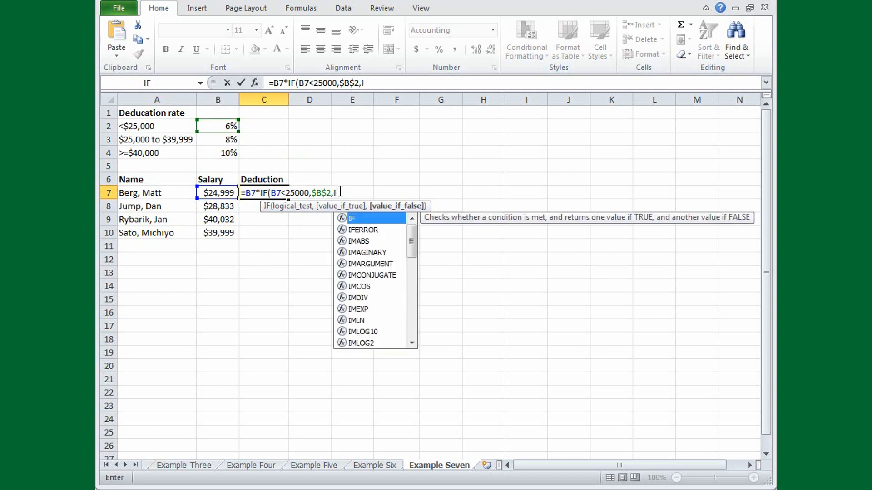
text(F)
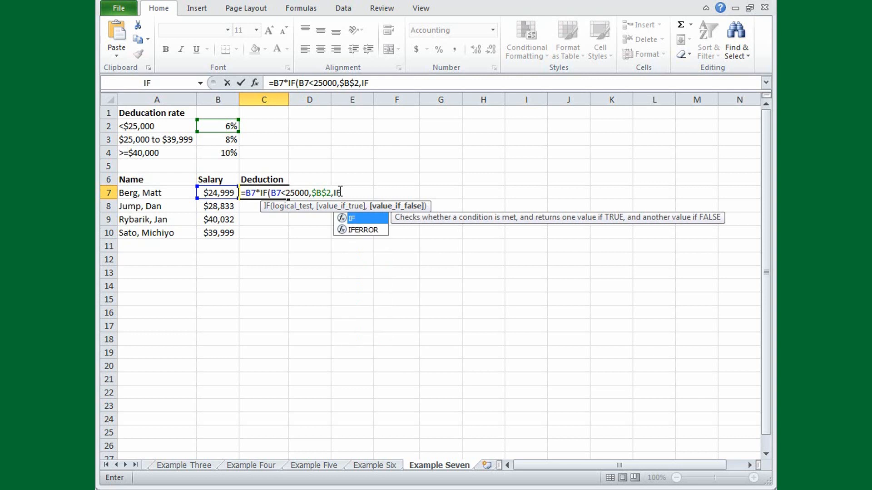
text(()
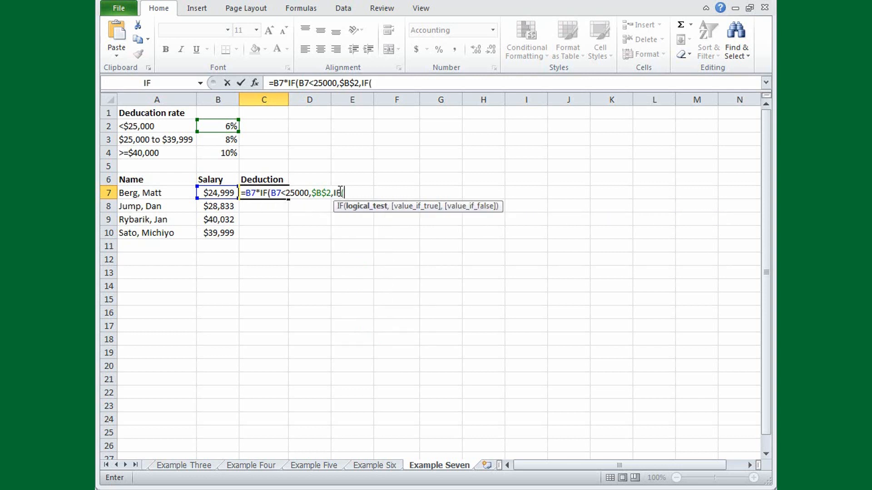
text(B7<40000)
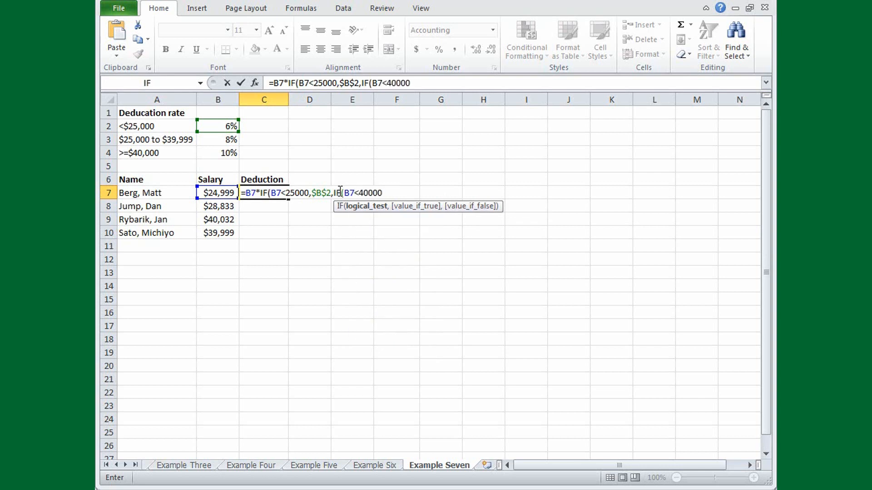
text(,)
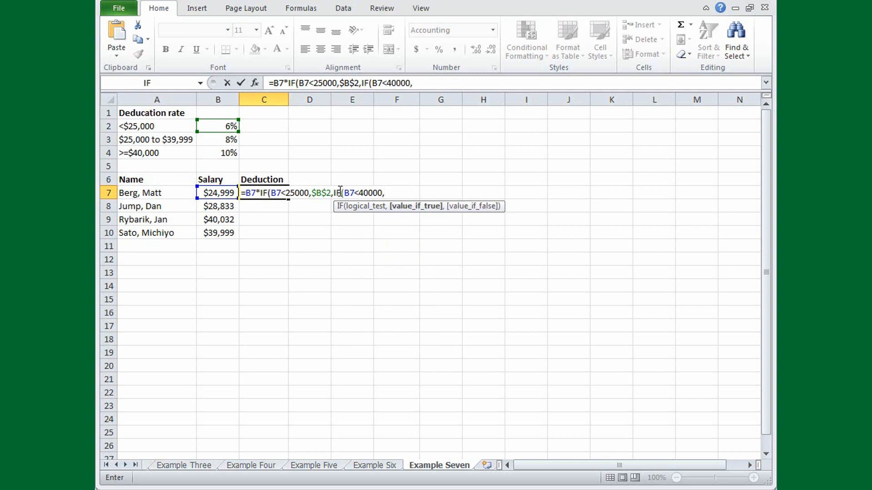
click(231, 140)
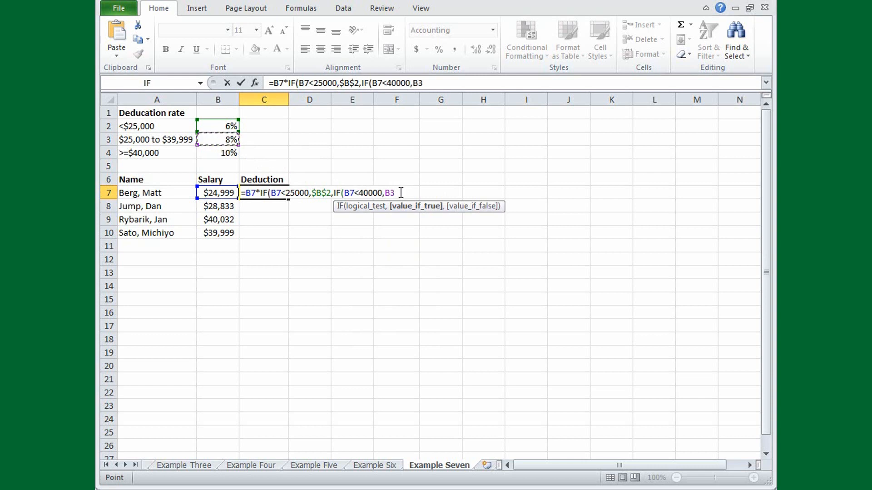
key(F4)
text(,)
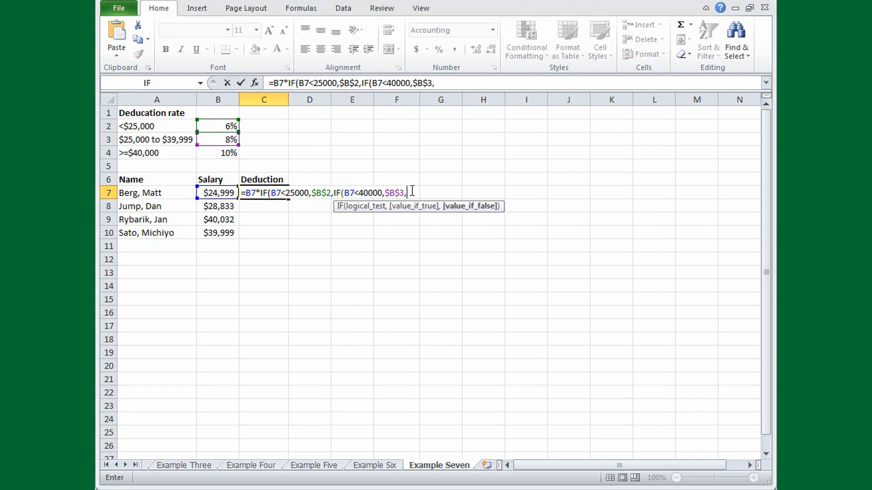
Finish the C7 formula with absolute reference $B$4 as the nested false value, enter it, and fill it down to C10.
click(226, 153)
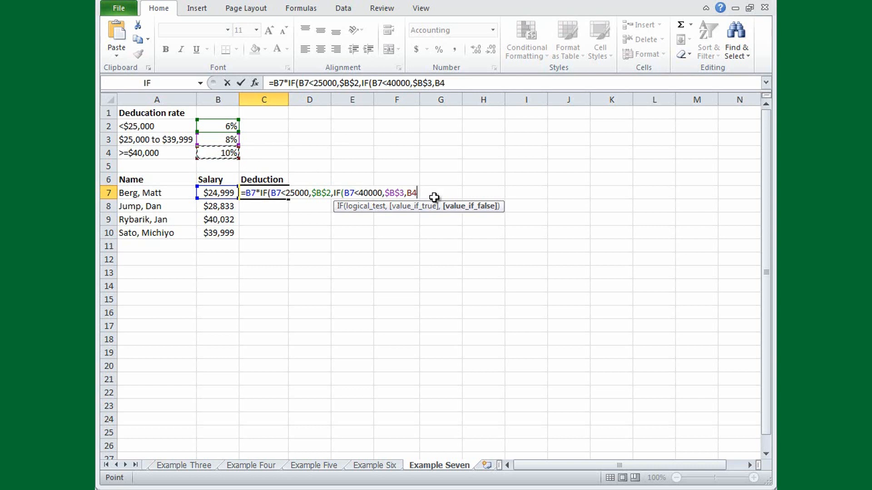
key(F4)
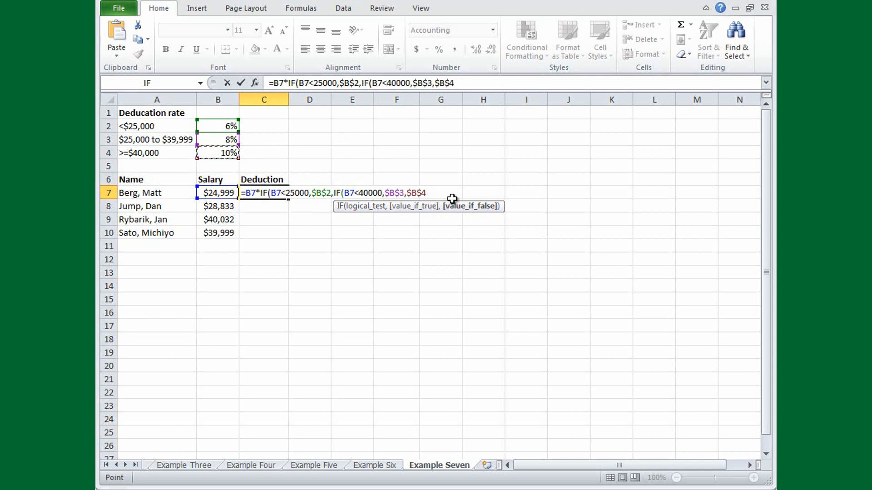
text())
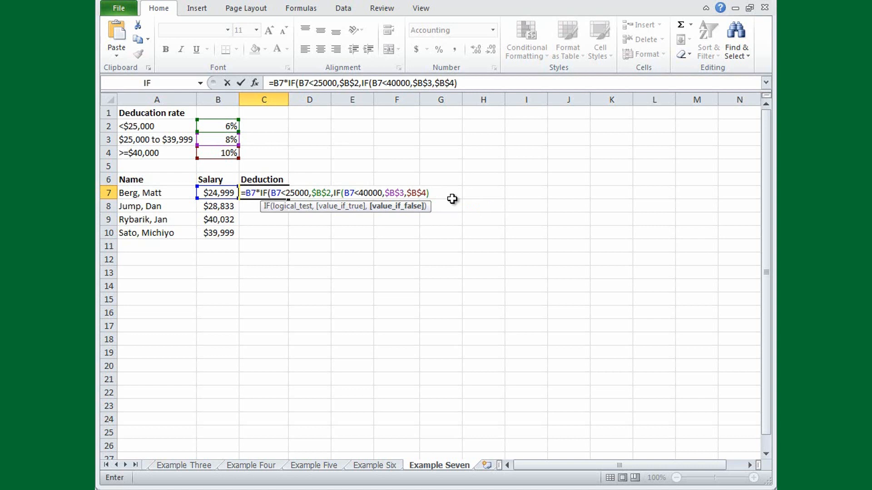
text())
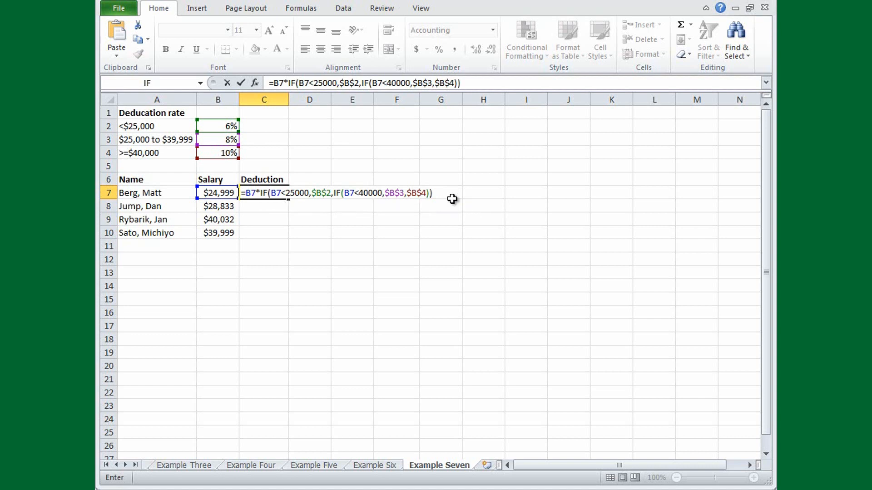
key(Return)
click(279, 196)
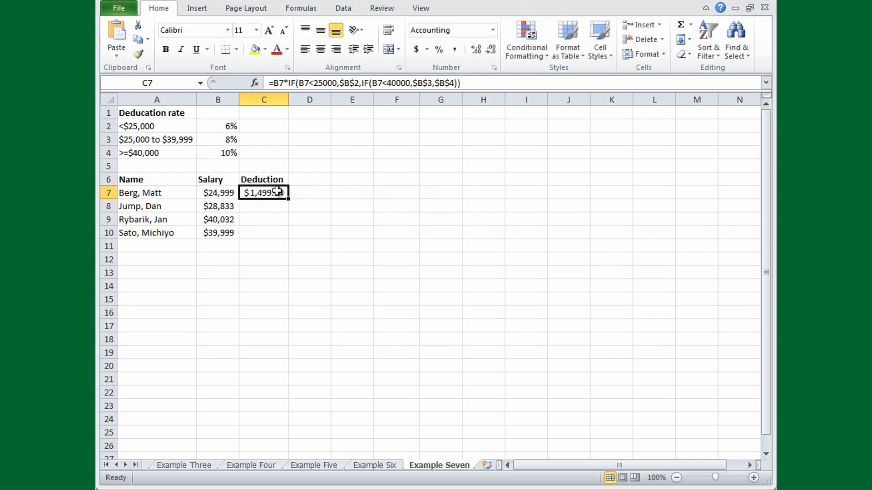
double_click(289, 200)
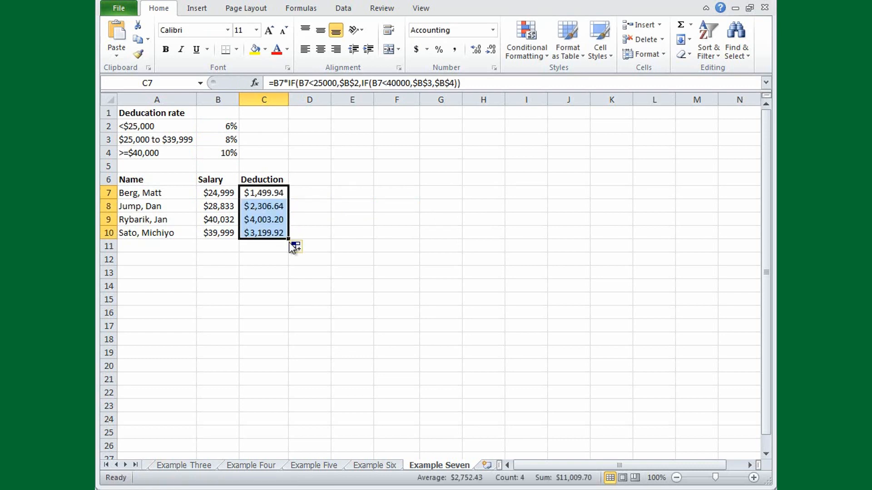